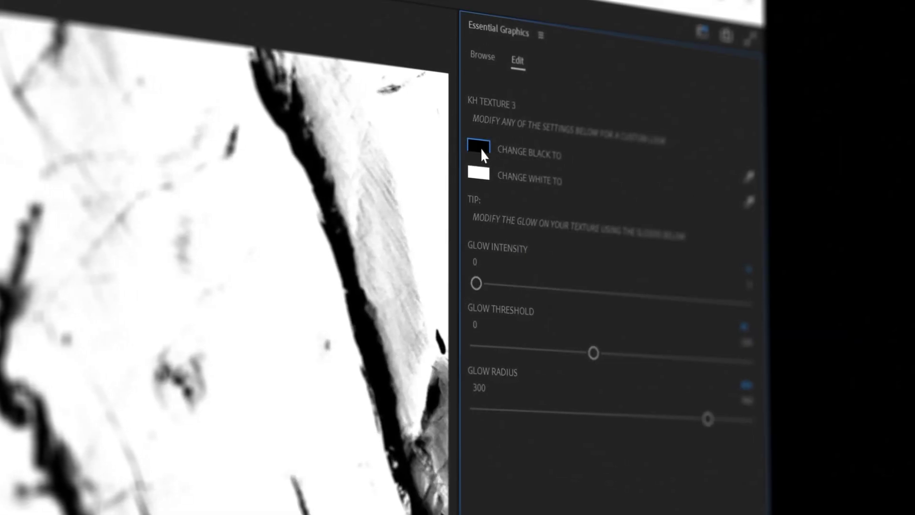
# Recolour KH TEXTURE 3 with red for black, a higher glow intensity, and grey-brown for white
pyautogui.click(478, 148)
pyautogui.click(395, 286)
pyautogui.click(525, 287)
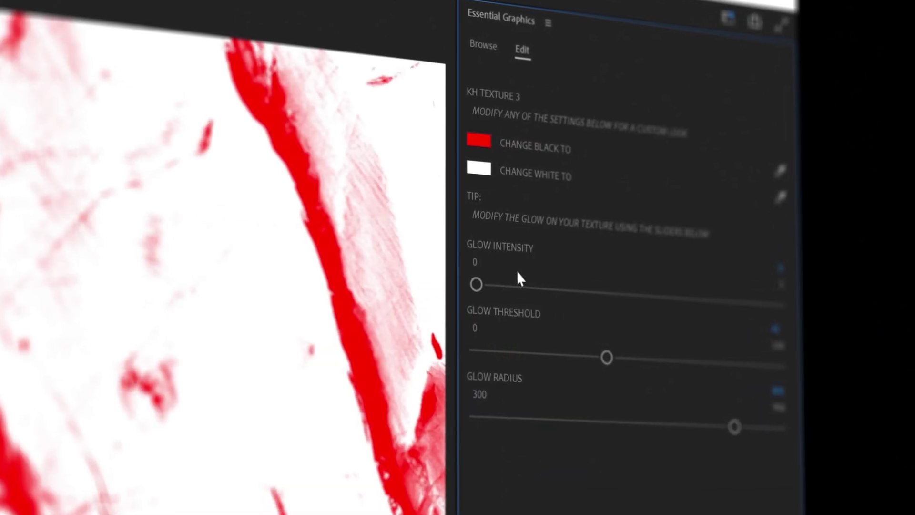
pyautogui.moveTo(476, 284); pyautogui.dragTo(531, 287)
pyautogui.click(478, 168)
pyautogui.click(193, 367)
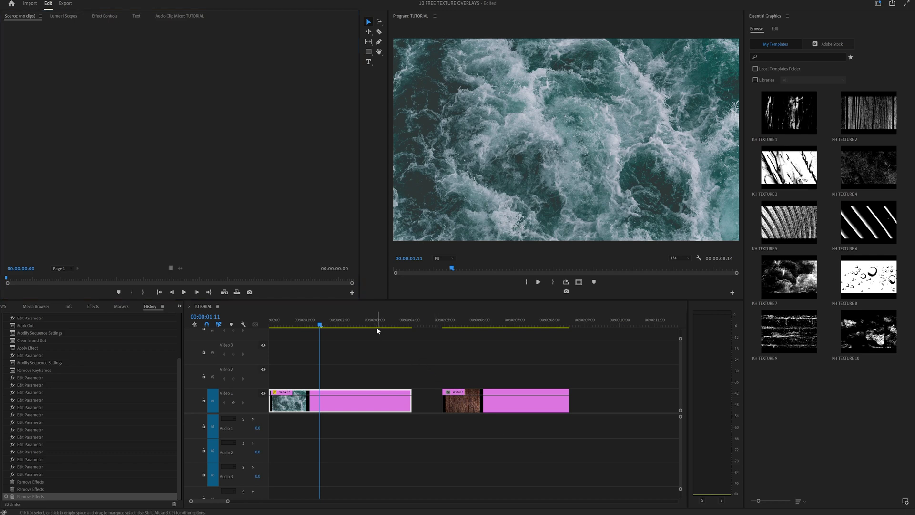
pyautogui.moveTo(377, 322); pyautogui.dragTo(358, 322)
pyautogui.moveTo(810, 193); pyautogui.dragTo(280, 379)
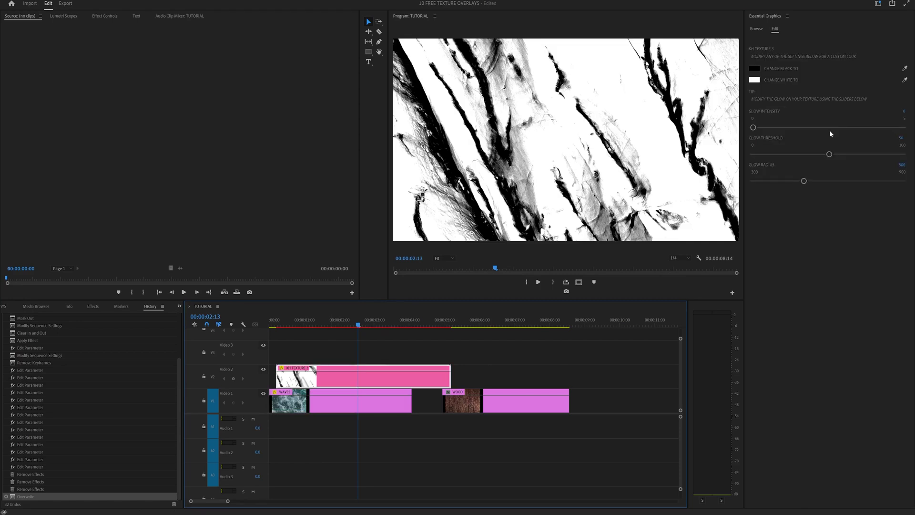
pyautogui.click(758, 79)
pyautogui.click(460, 199)
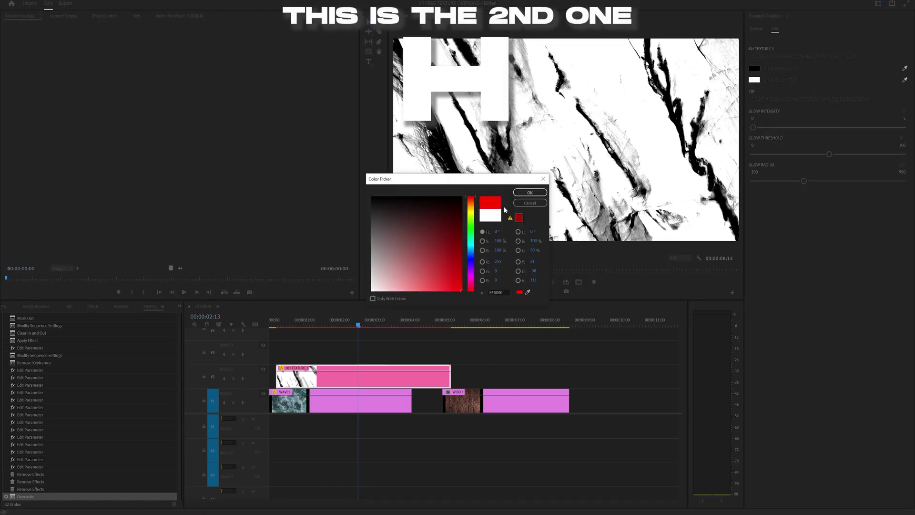
pyautogui.click(526, 194)
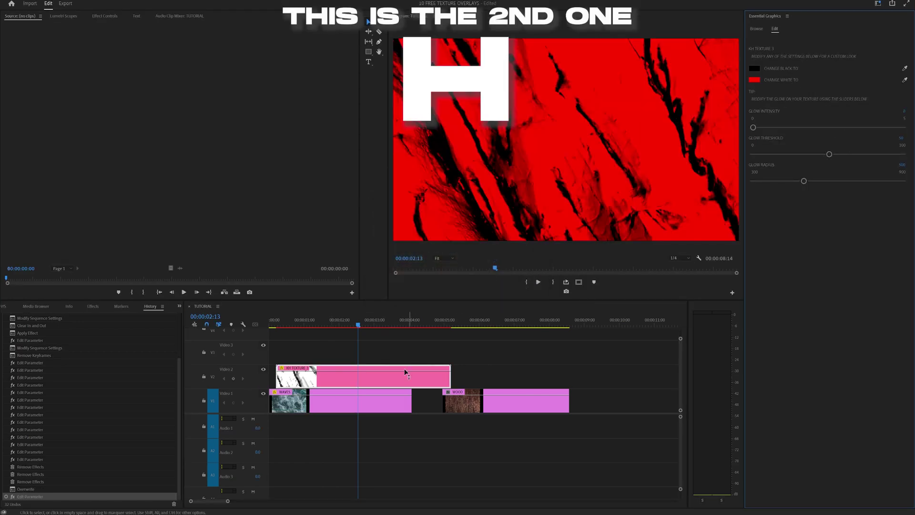
pyautogui.hotkey('ctrl', 'z')
pyautogui.press('Delete')
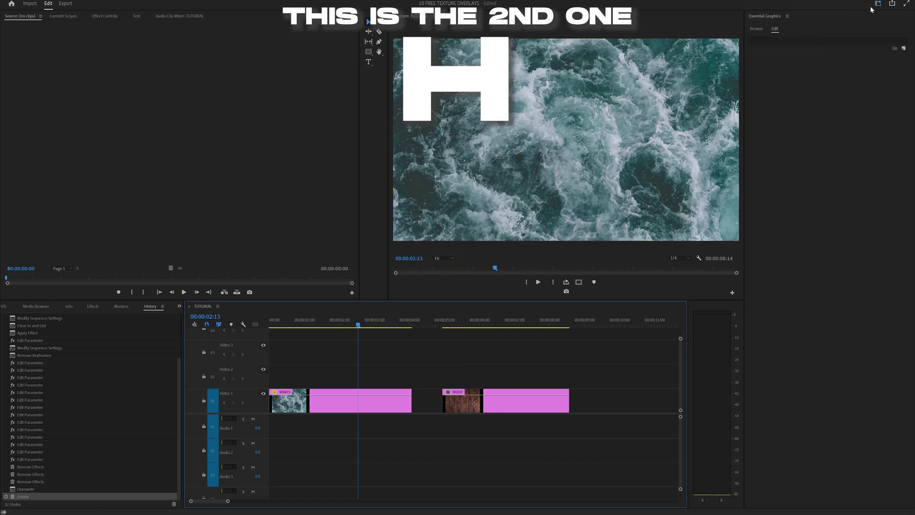
# Show the ten installed KH TEXTURE templates under My Templates in Essential Graphics
pyautogui.click(877, 3)
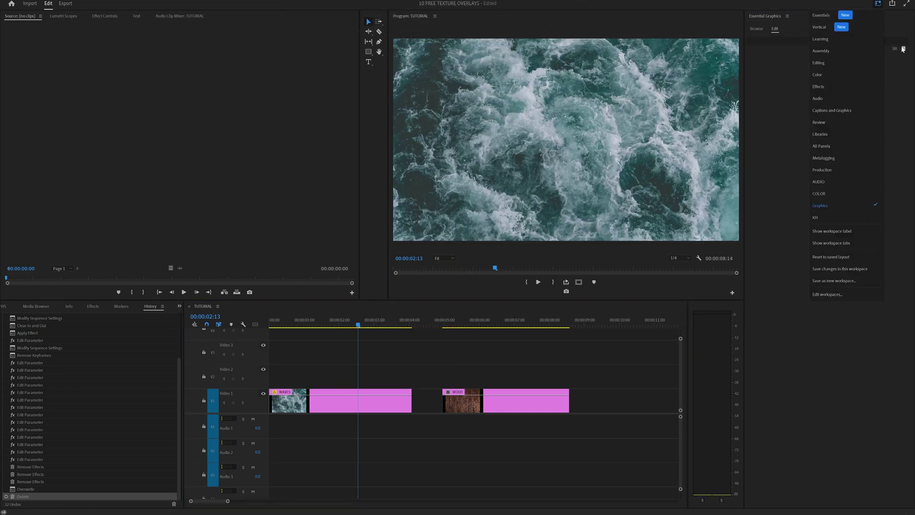
pyautogui.click(792, 128)
pyautogui.click(756, 29)
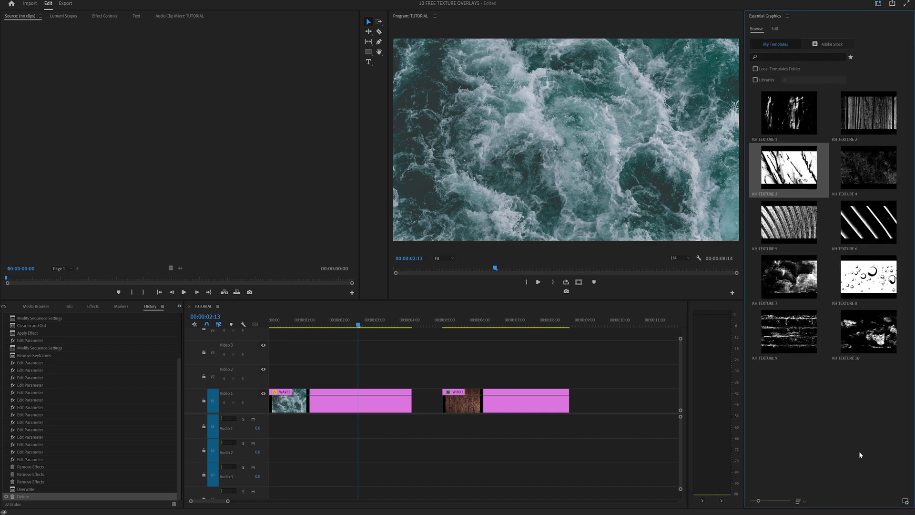
pyautogui.click(905, 501)
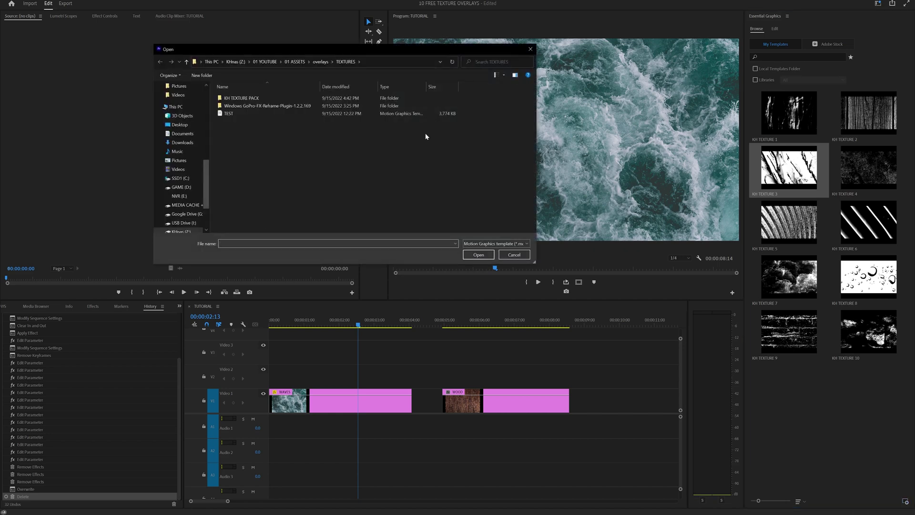
pyautogui.doubleClick(260, 100)
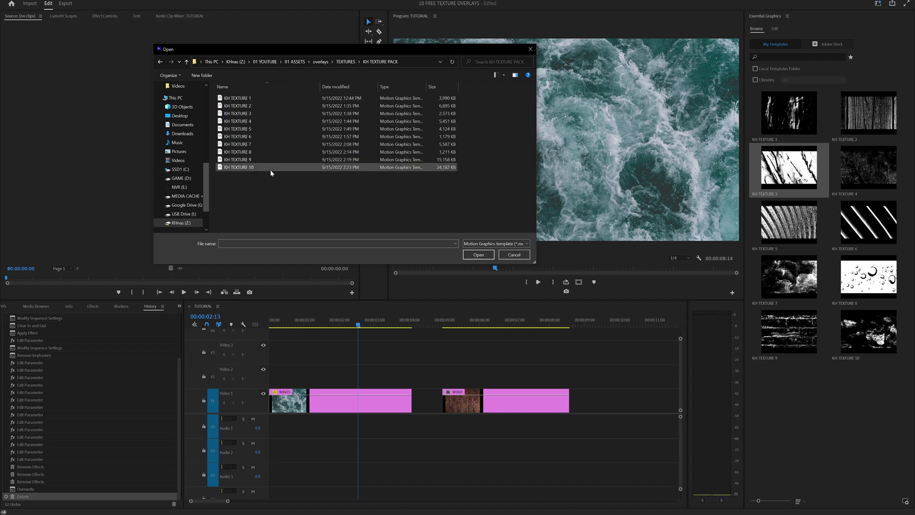
pyautogui.click(248, 98)
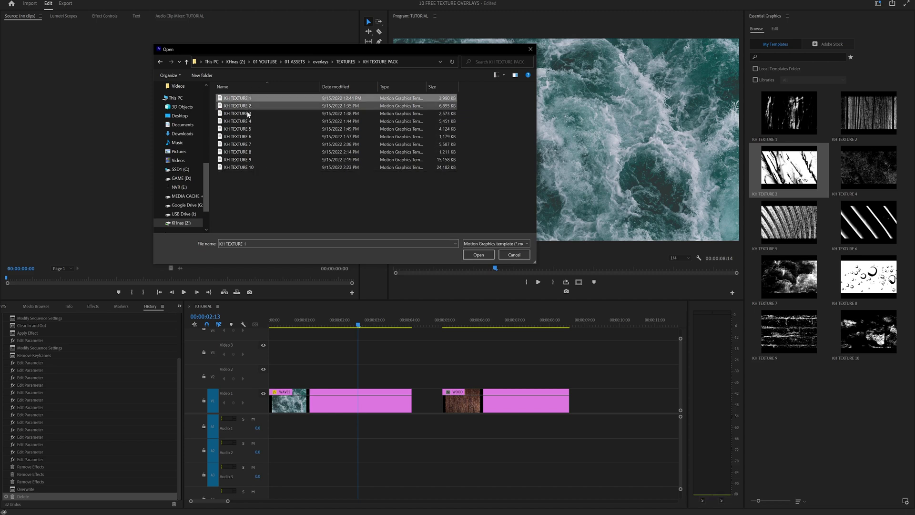
pyautogui.click(513, 255)
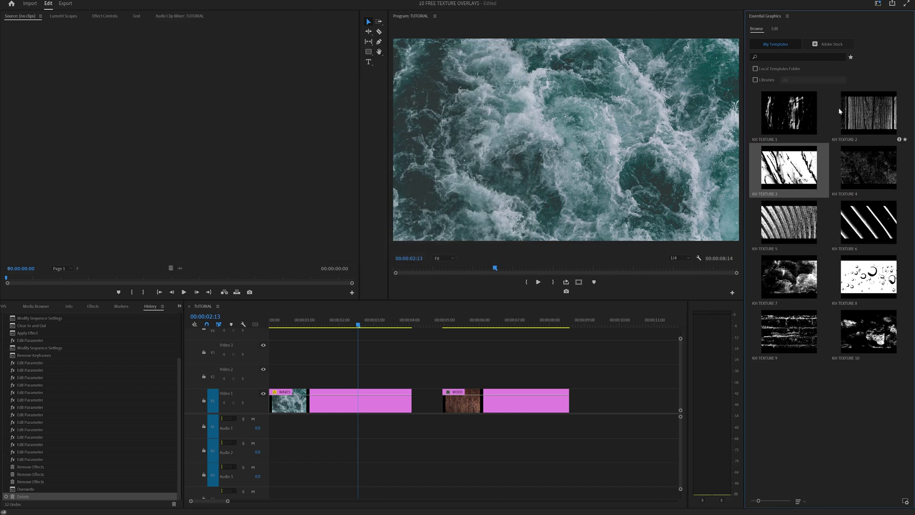
pyautogui.click(785, 58)
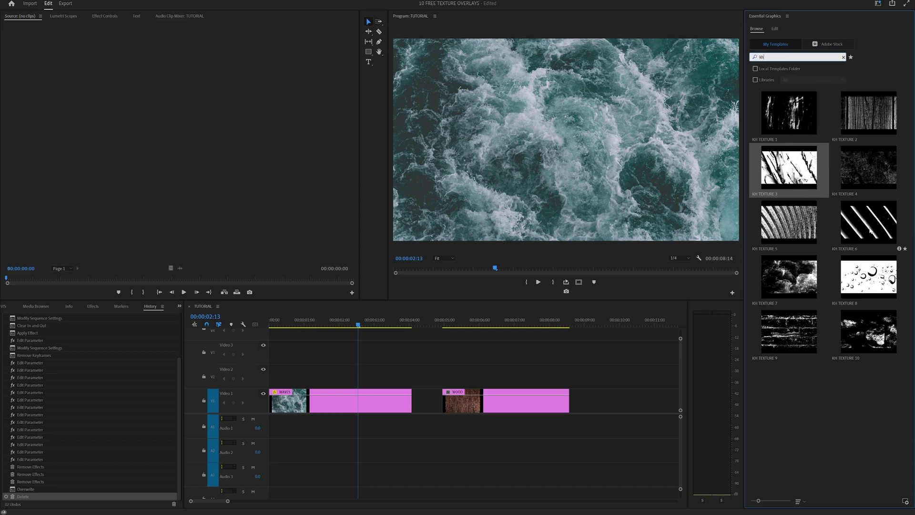
# Place KH TEXTURE 6 above WAVES at the sequence start and preview the overlay
pyautogui.moveTo(870, 231); pyautogui.dragTo(332, 384)
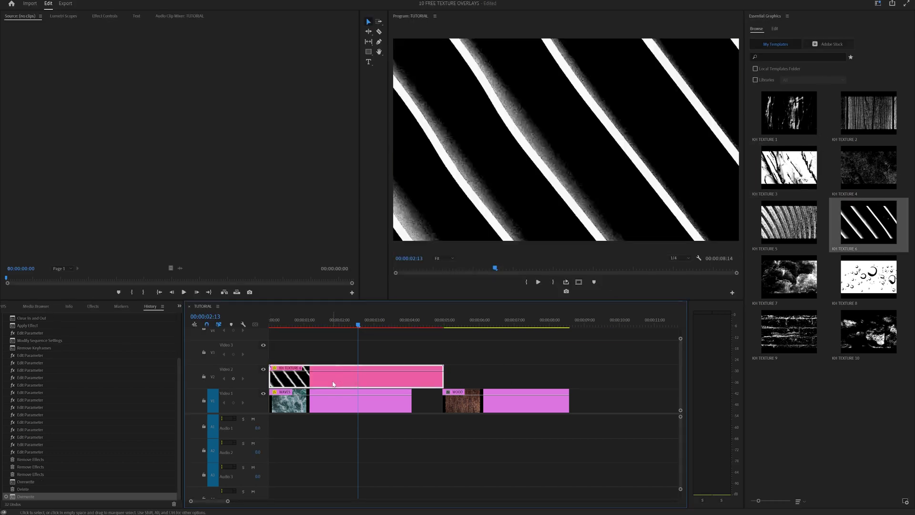
pyautogui.moveTo(318, 322); pyautogui.dragTo(356, 322)
pyautogui.press('space')
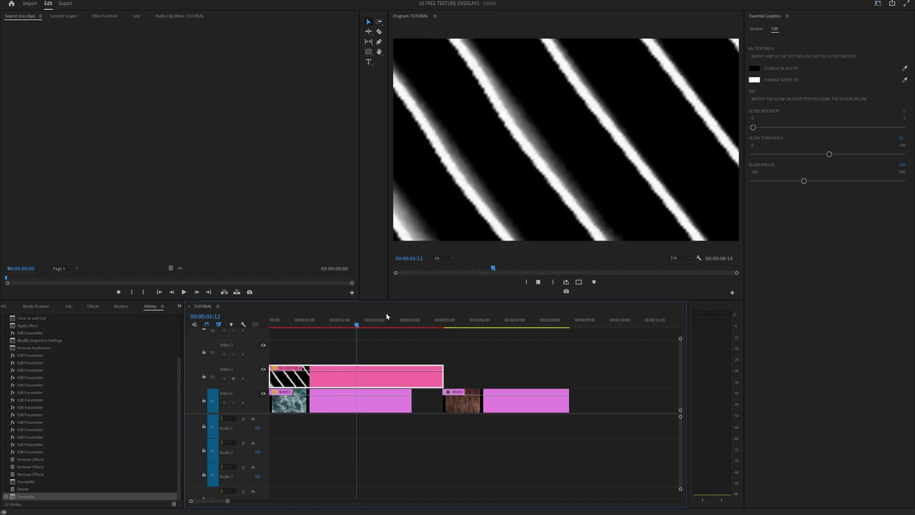
pyautogui.press('space')
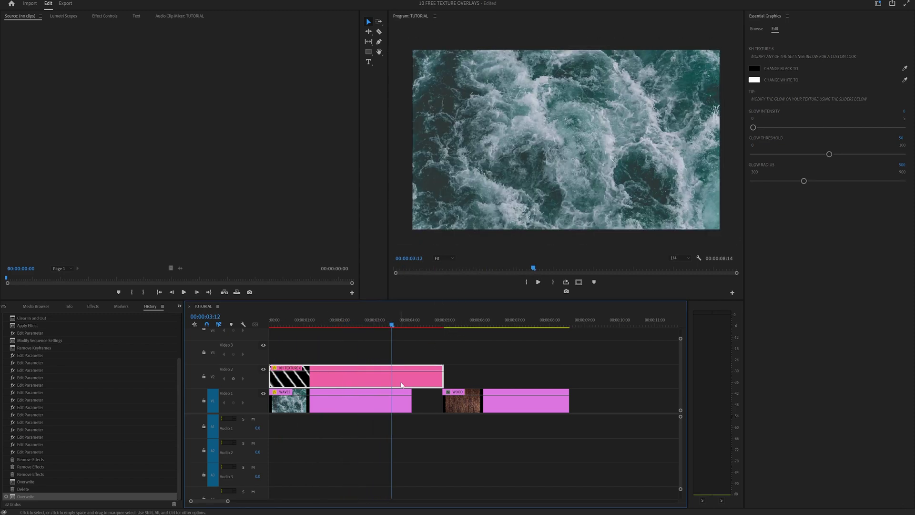
# Remove the KH TEXTURE 6 clip and switch to the Effects workspace
pyautogui.press('Delete')
pyautogui.click(879, 3)
pyautogui.click(838, 217)
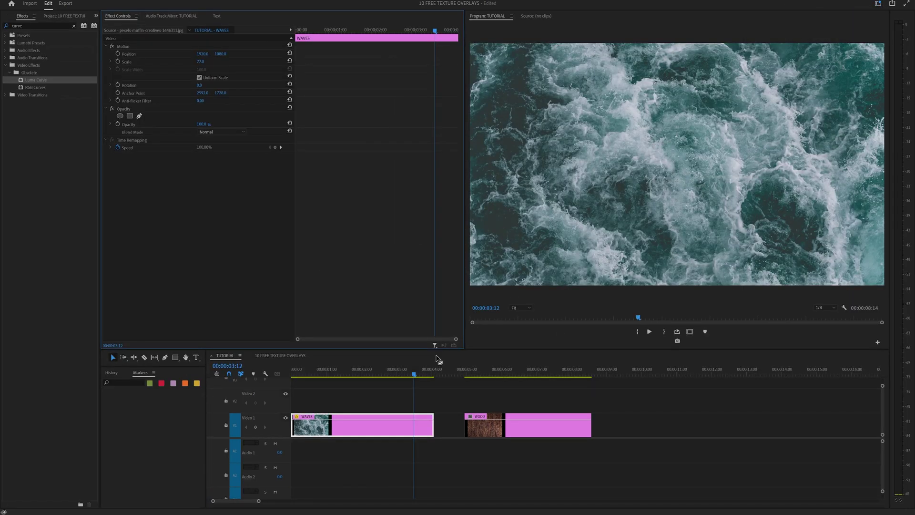
pyautogui.moveTo(413, 371); pyautogui.dragTo(292, 371)
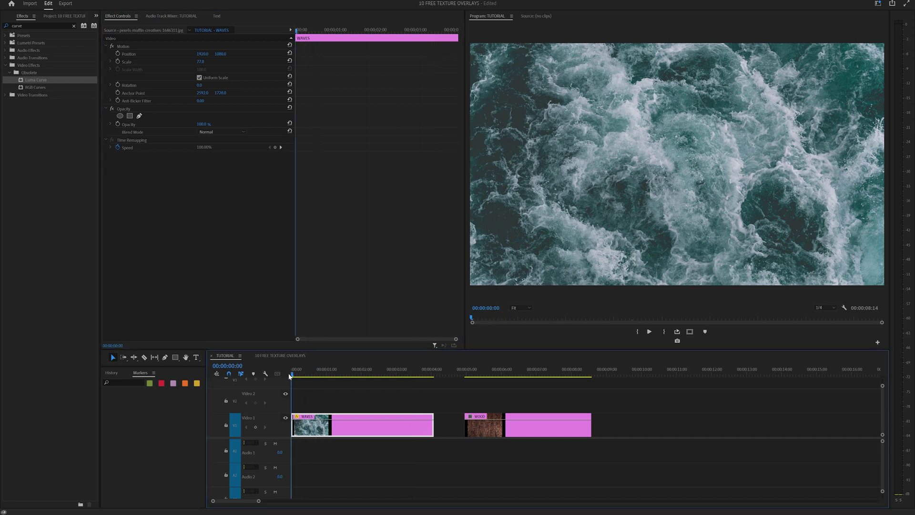
pyautogui.click(343, 386)
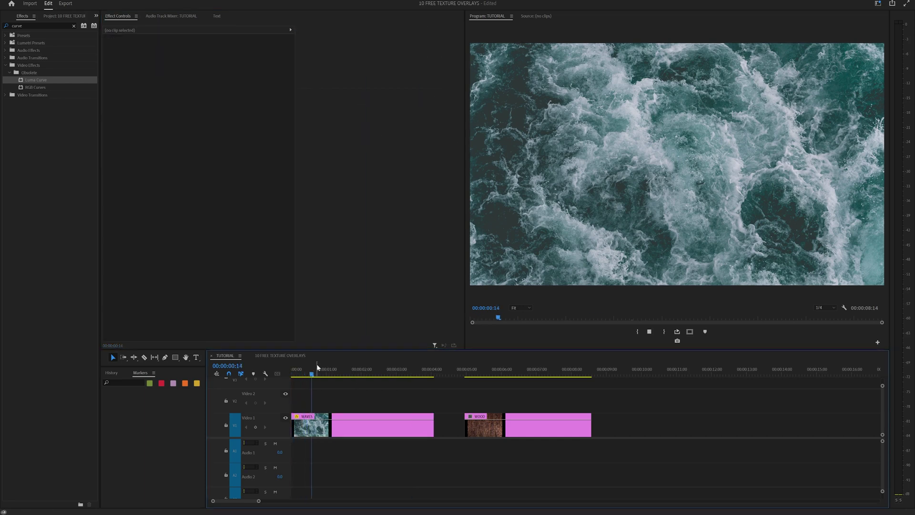
pyautogui.click(358, 423)
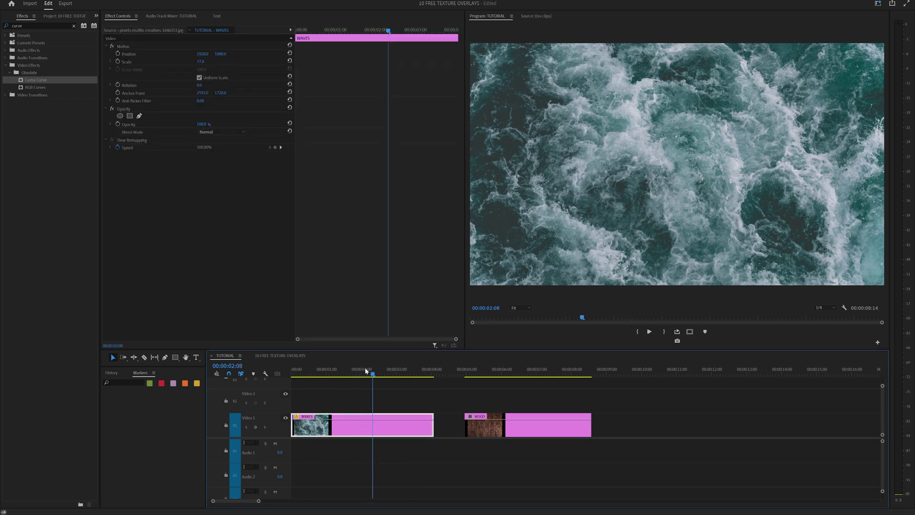
pyautogui.click(309, 367)
pyautogui.press('space')
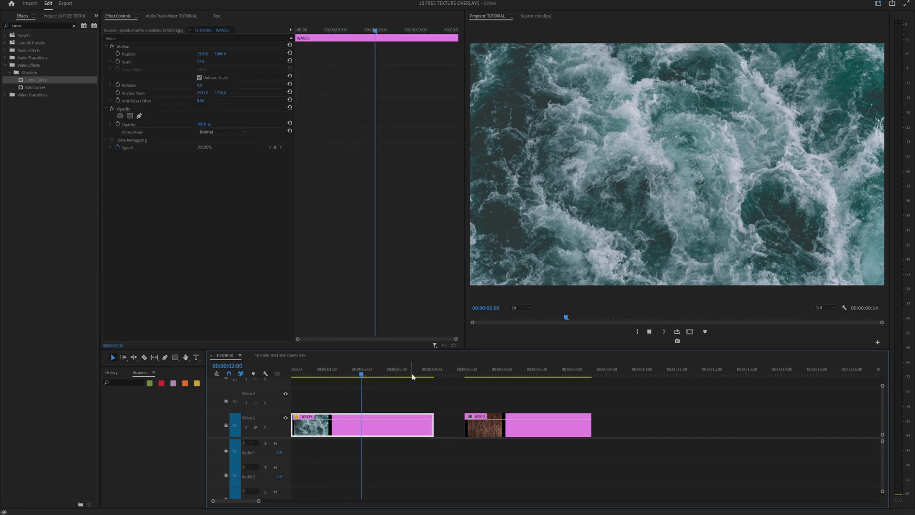
pyautogui.click(477, 367)
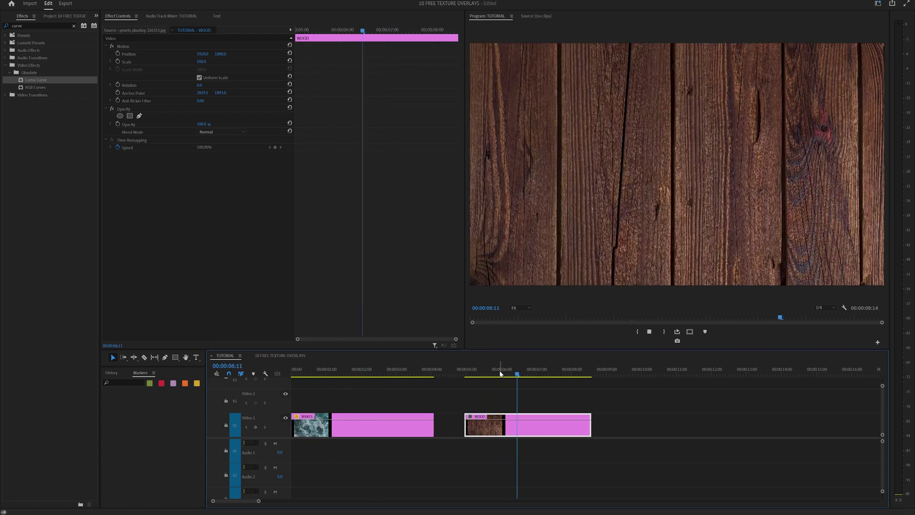
pyautogui.moveTo(392, 370); pyautogui.dragTo(336, 370)
pyautogui.press('Home')
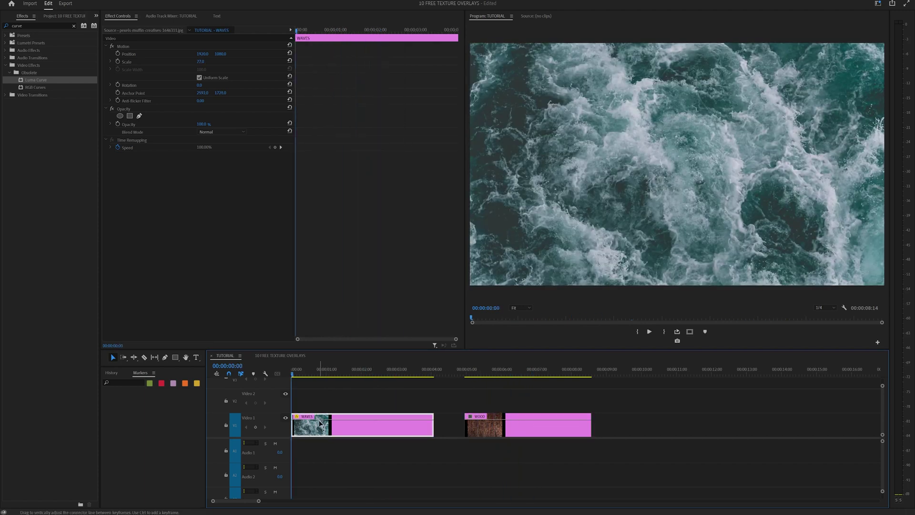
# Apply the Black & White effect to the WAVES clip
pyautogui.click(74, 25)
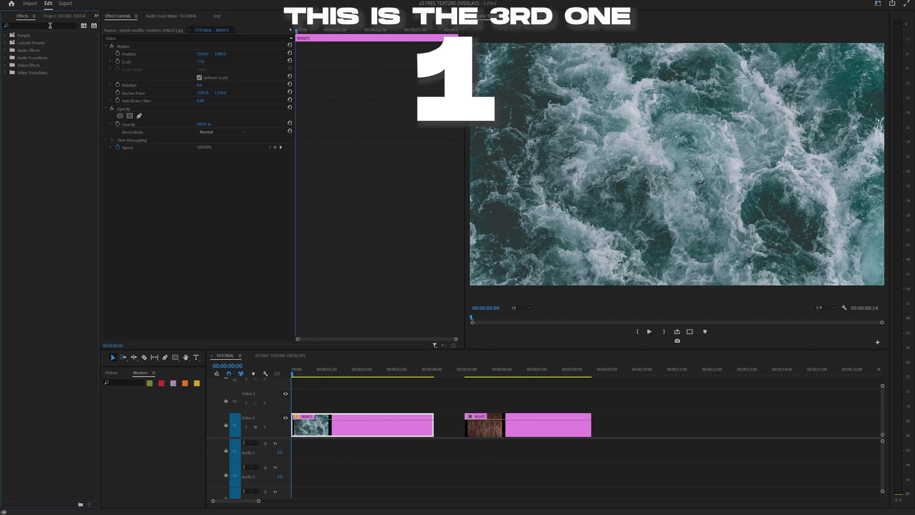
pyautogui.click(50, 25)
pyautogui.write('black')
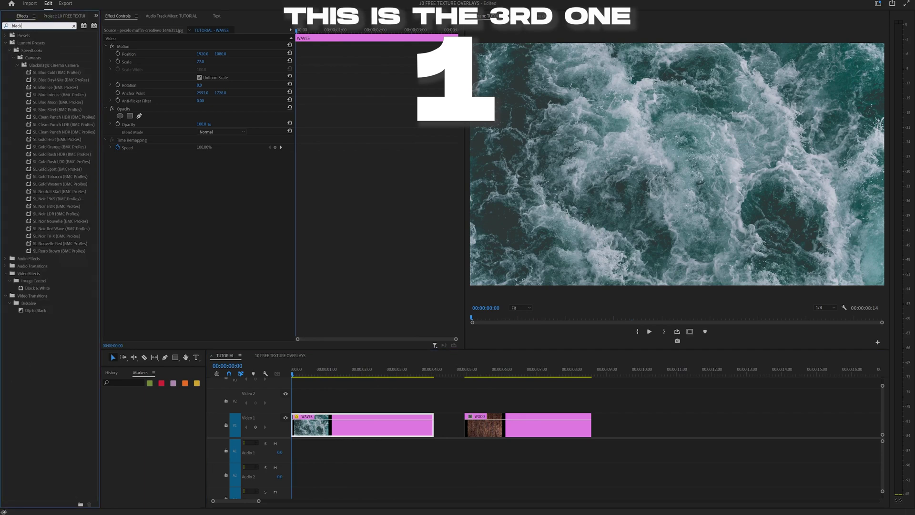
pyautogui.moveTo(40, 288); pyautogui.dragTo(471, 225)
# Add Luma Curve to WAVES, crushing blacks, brightening highlights and bending the midtones
pyautogui.doubleClick(19, 26)
pyautogui.write('curve')
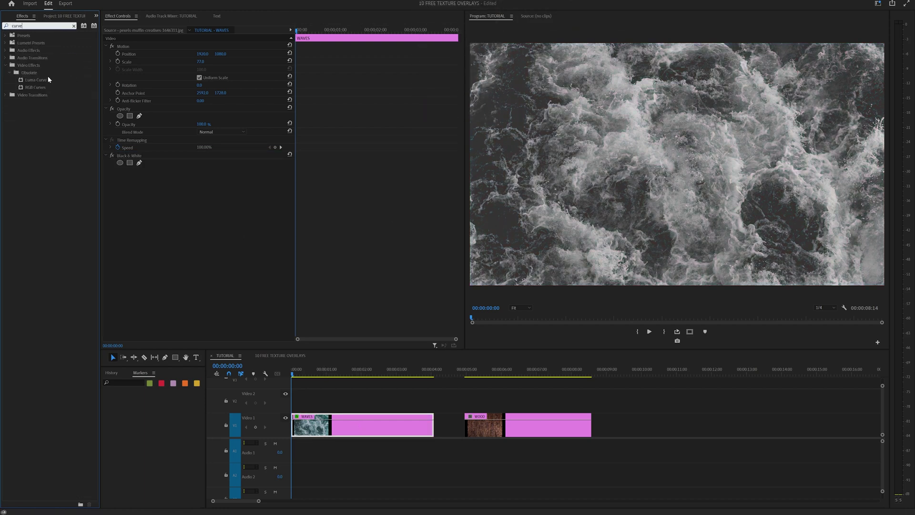
pyautogui.moveTo(49, 80); pyautogui.dragTo(176, 149)
pyautogui.moveTo(180, 187); pyautogui.dragTo(169, 184)
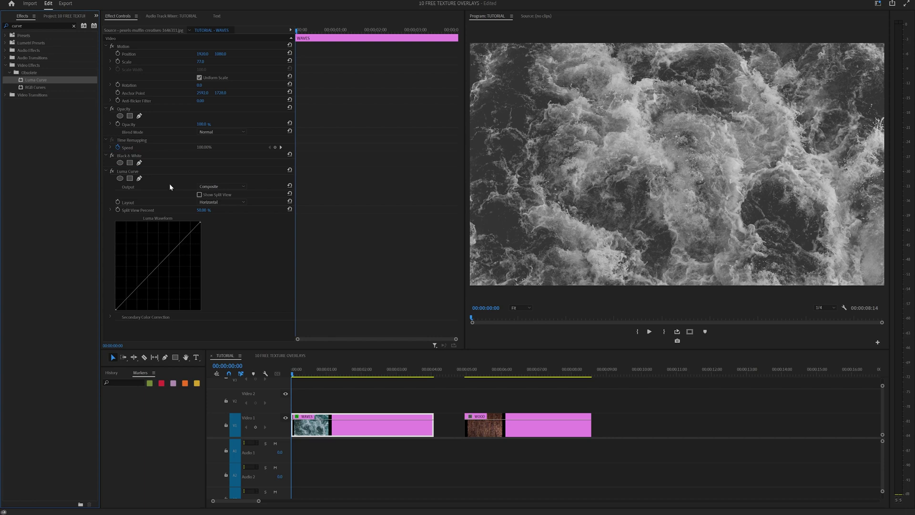
pyautogui.click(117, 309)
pyautogui.moveTo(118, 310); pyautogui.dragTo(137, 309)
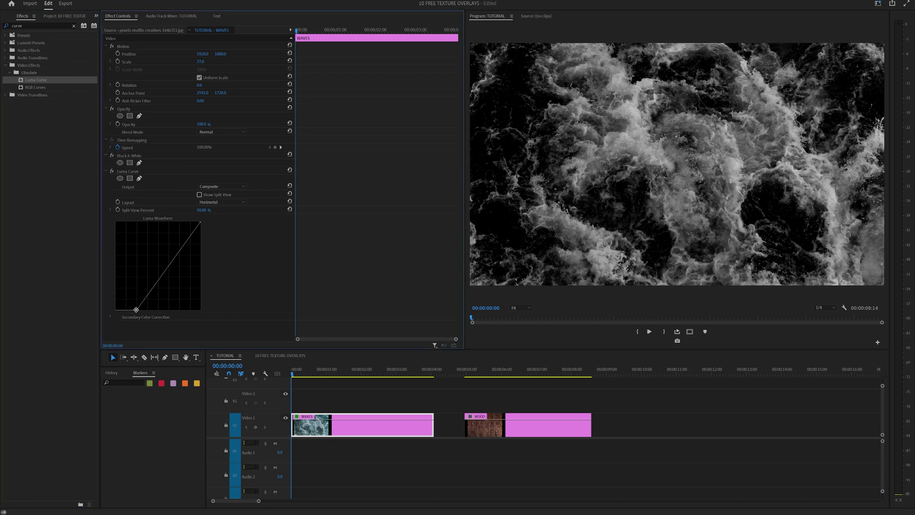
pyautogui.moveTo(199, 222); pyautogui.dragTo(175, 222)
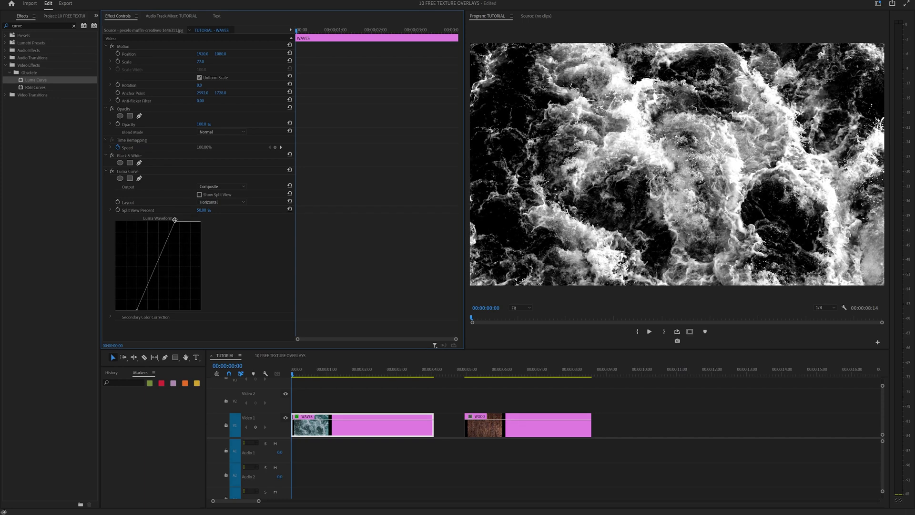
pyautogui.moveTo(157, 266); pyautogui.dragTo(161, 265)
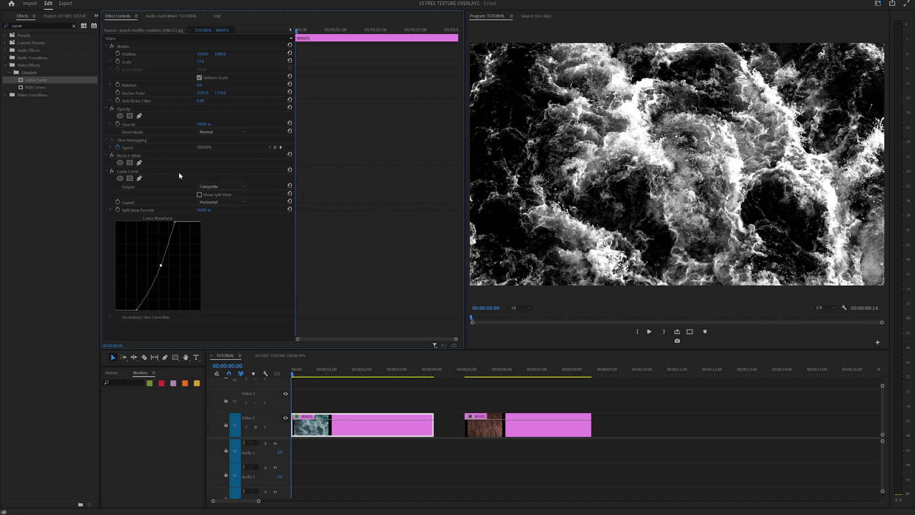
pyautogui.click(106, 170)
# Apply the Distort > Transform effect to the WAVES clip
pyautogui.click(106, 155)
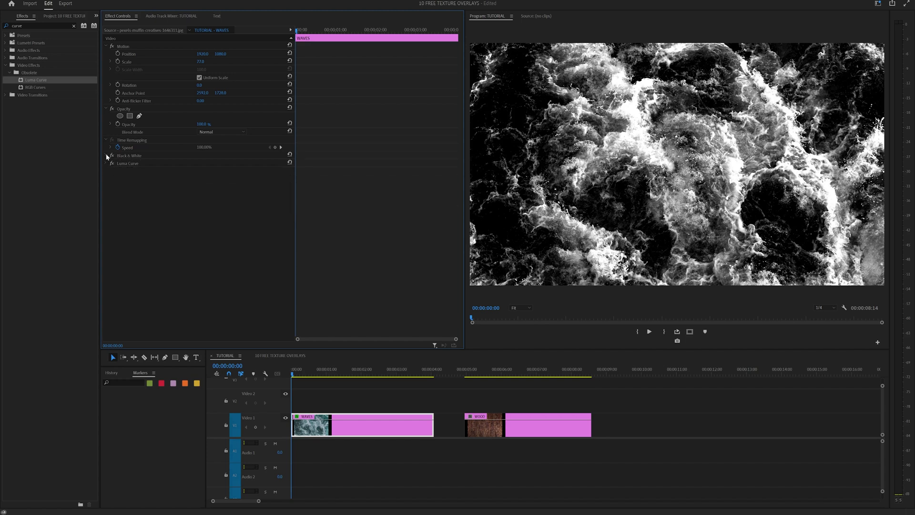
pyautogui.click(73, 25)
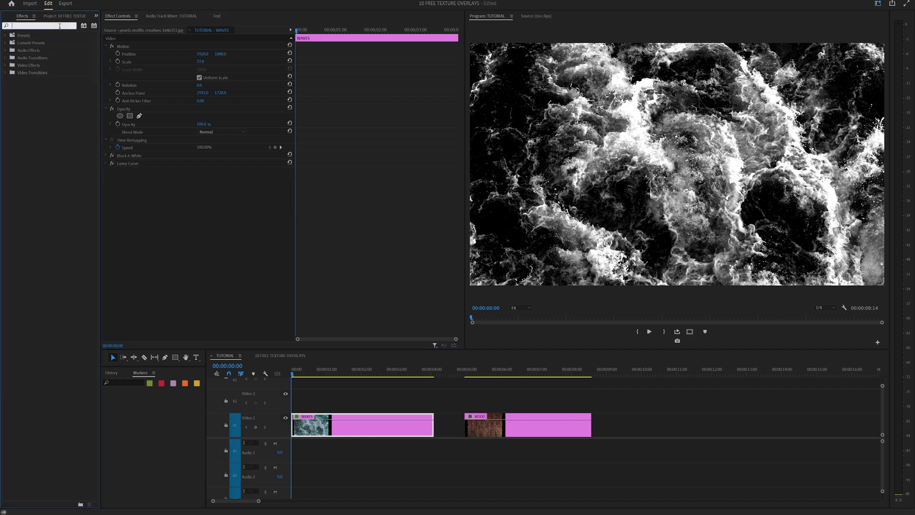
pyautogui.write('transfor')
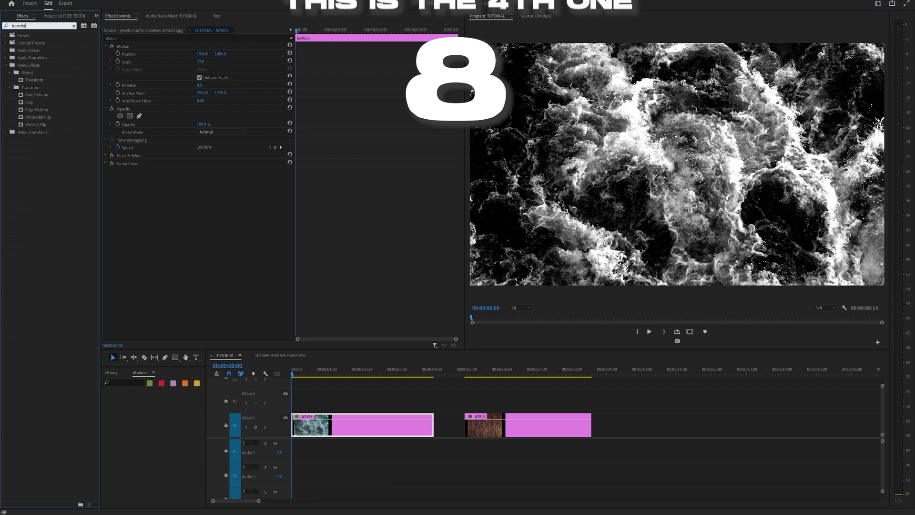
pyautogui.moveTo(45, 81); pyautogui.dragTo(196, 210)
# Set the Transform scale to 300 and add a Position keyframe at the sequence start
pyautogui.click(204, 209)
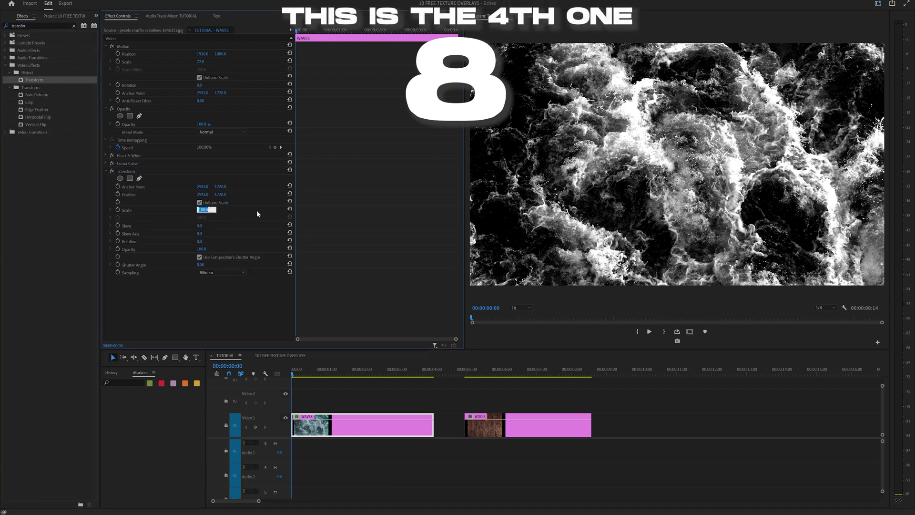
pyautogui.write('300')
pyautogui.press('Return')
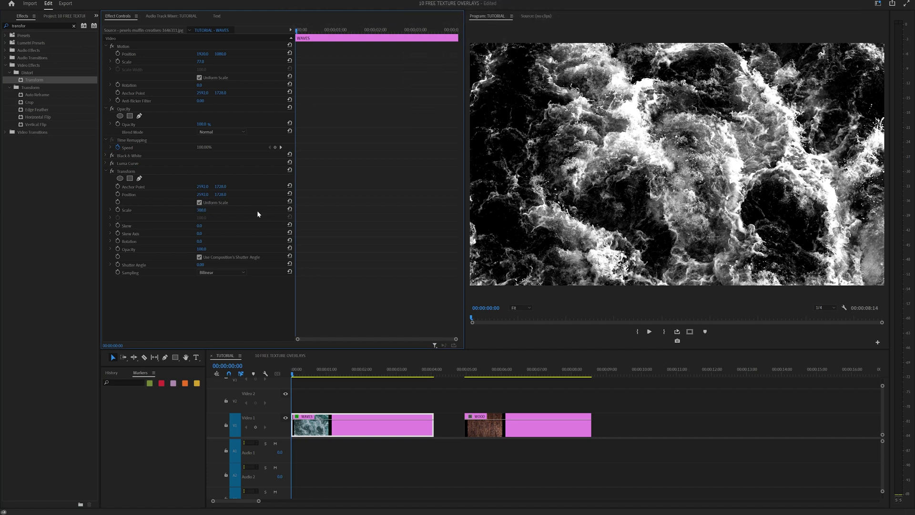
pyautogui.click(118, 194)
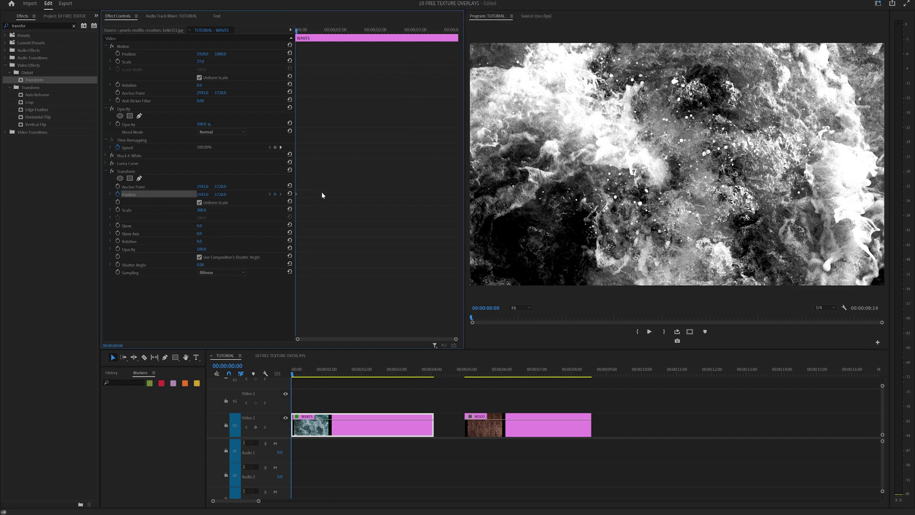
pyautogui.rightClick(297, 197)
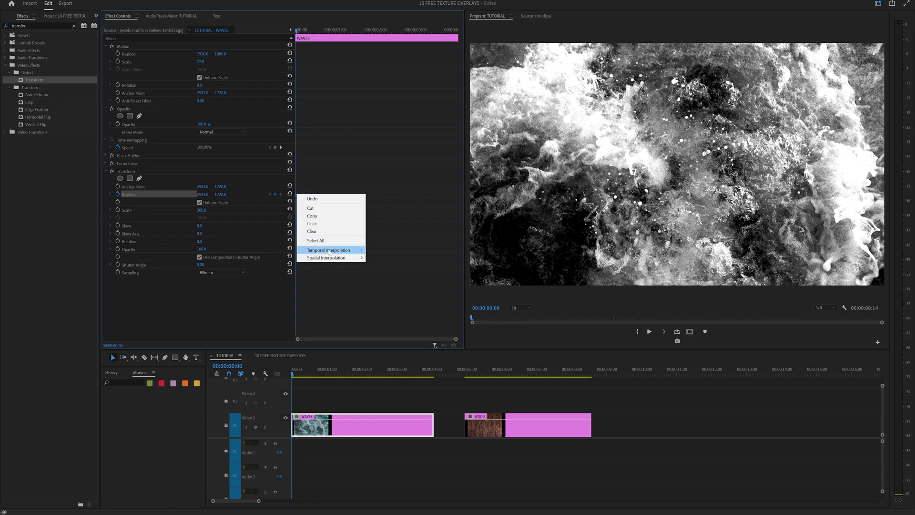
# Make the Position keyframe a Hold keyframe and add new waves positions two and four frames later
pyautogui.moveTo(329, 252)
pyautogui.click(379, 281)
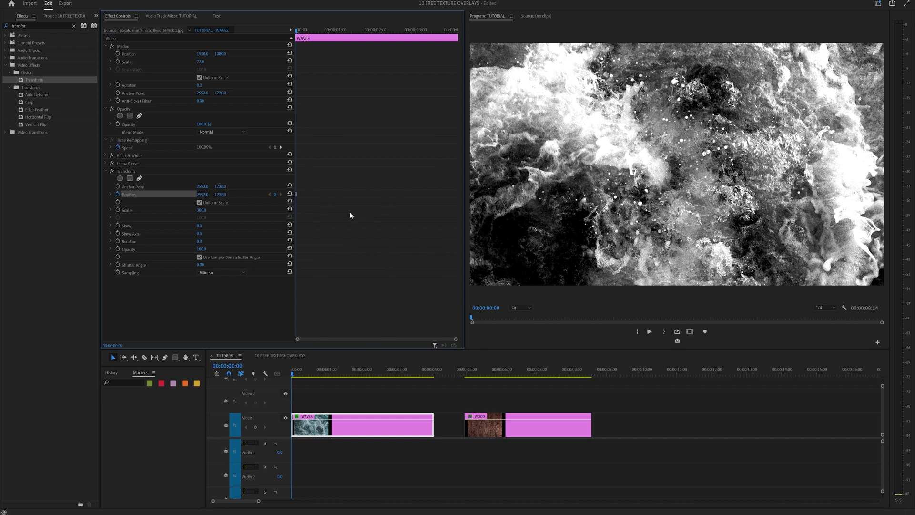
pyautogui.press('Right')
pyautogui.press('Right')
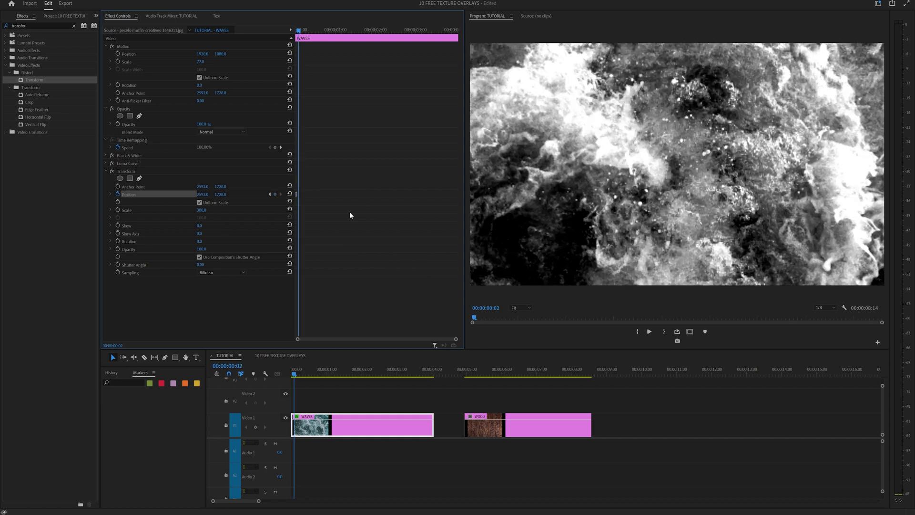
pyautogui.moveTo(203, 194); pyautogui.dragTo(181, 194)
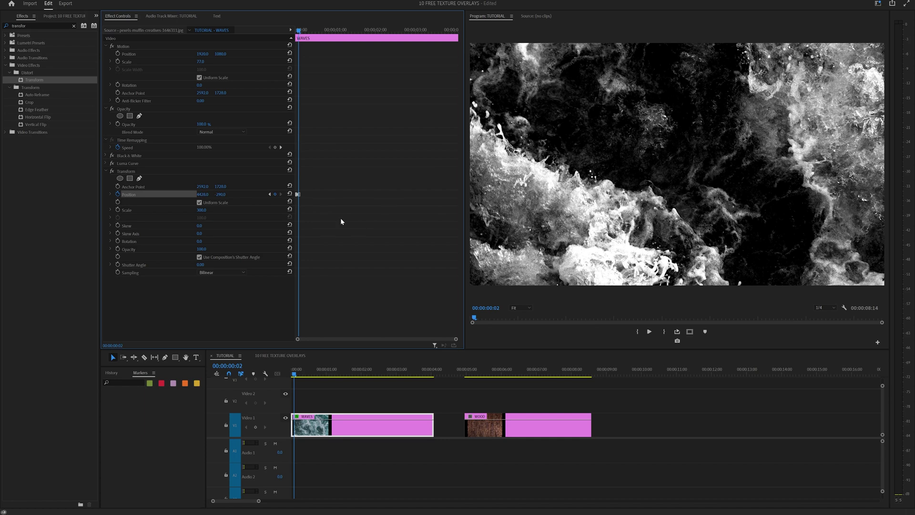
pyautogui.press('Right')
pyautogui.press('Right')
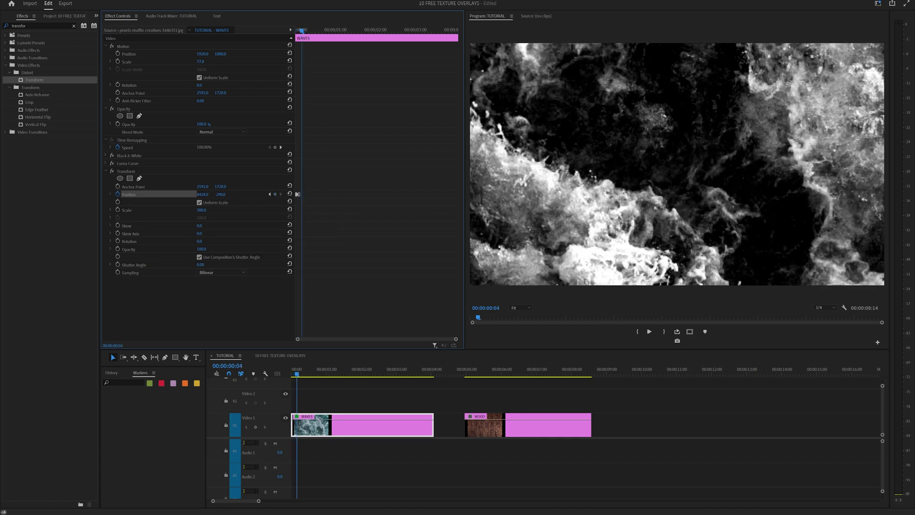
pyautogui.moveTo(203, 194)
pyautogui.mouseDown()
pyautogui.moveTo(281, 194)
pyautogui.moveTo(201, 202)
pyautogui.mouseUp()
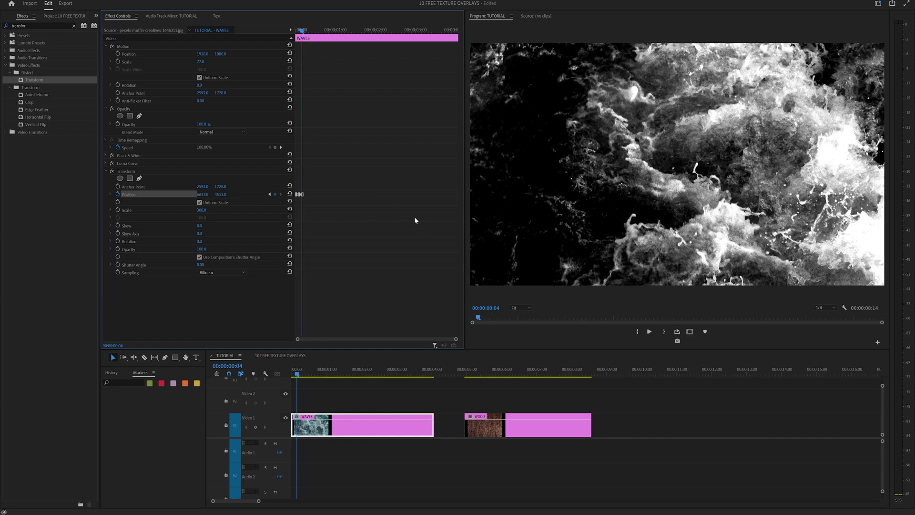
# Add further Position jumps every two frames up to frame 18 and play the animation
pyautogui.press('Right')
pyautogui.press('Right')
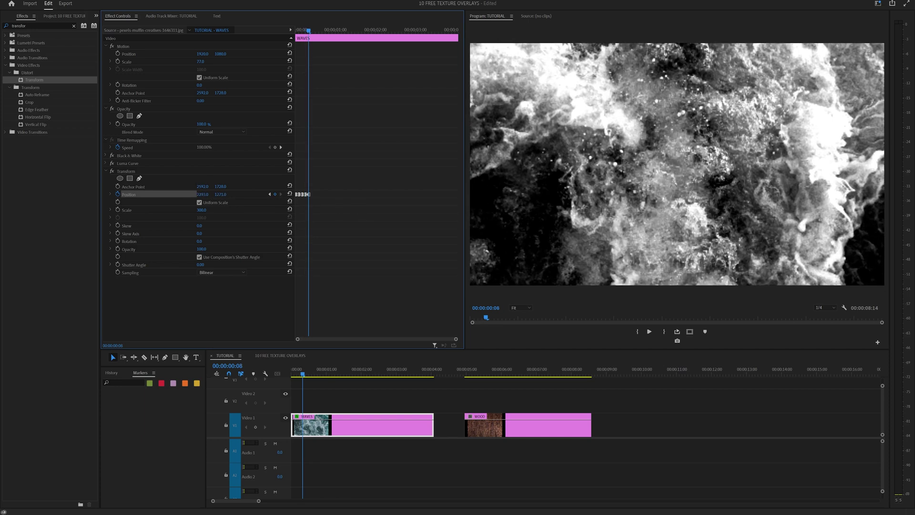
pyautogui.moveTo(202, 194); pyautogui.dragTo(205, 194)
pyautogui.press('Right')
pyautogui.press('Right')
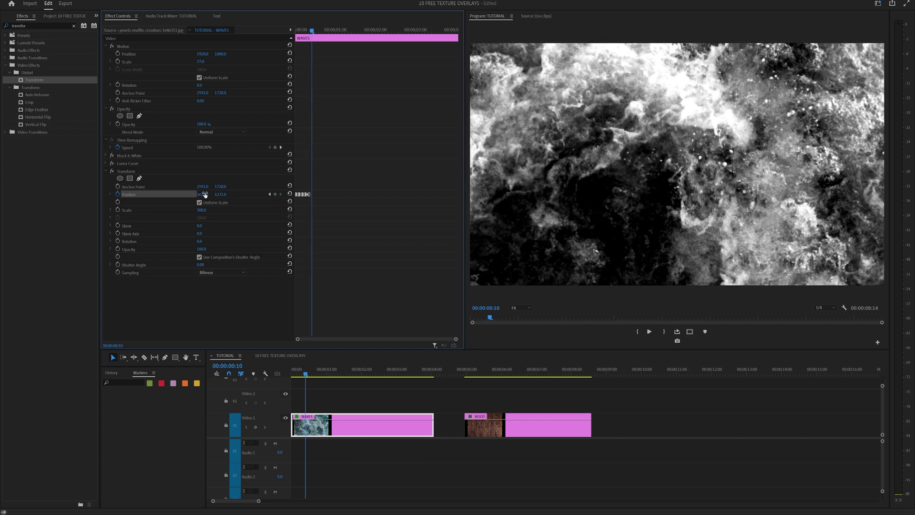
pyautogui.moveTo(220, 194)
pyautogui.mouseDown()
pyautogui.moveTo(232, 194)
pyautogui.moveTo(210, 196)
pyautogui.mouseUp()
pyautogui.press('Right')
pyautogui.press('Right')
pyautogui.press('Right')
pyautogui.press('Right')
pyautogui.press('Right')
pyautogui.press('Right')
pyautogui.press('Right')
pyautogui.press('Right')
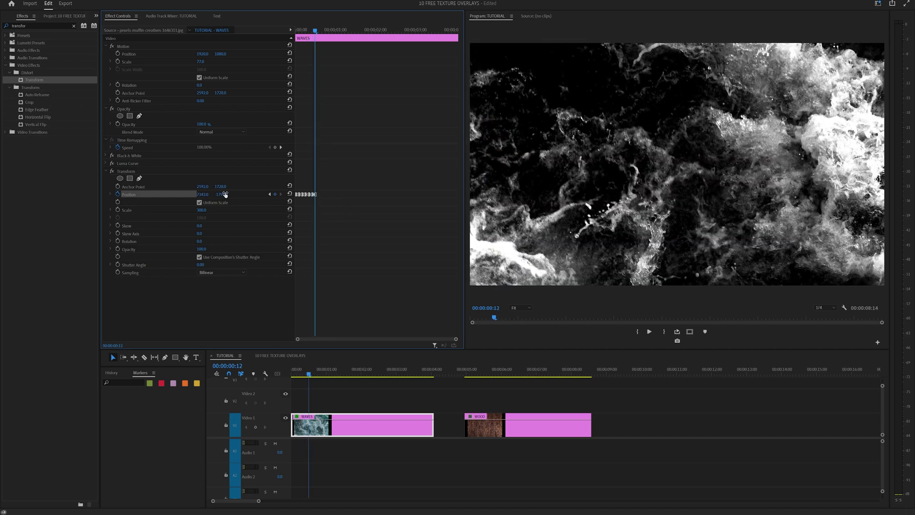
pyautogui.press('space')
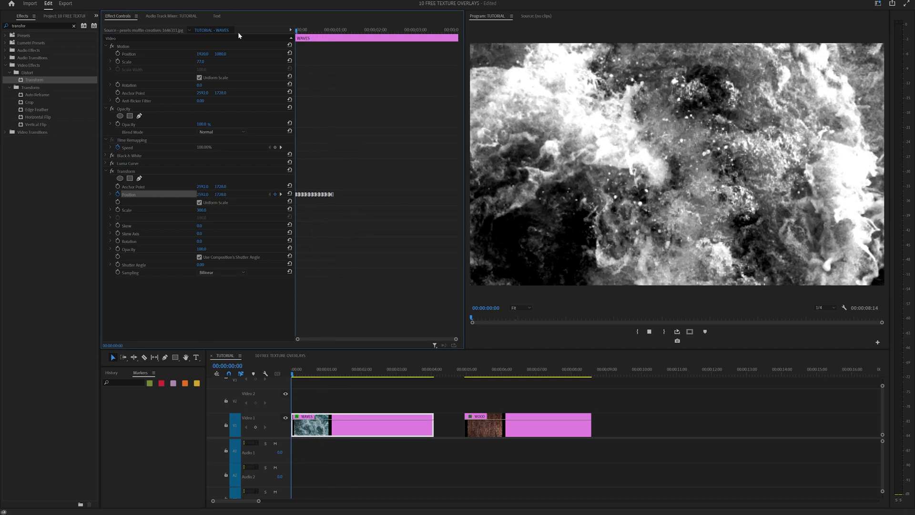
# Repeat the run of hold Position keyframes later in the WAVES clip by pasting copies
pyautogui.press('space')
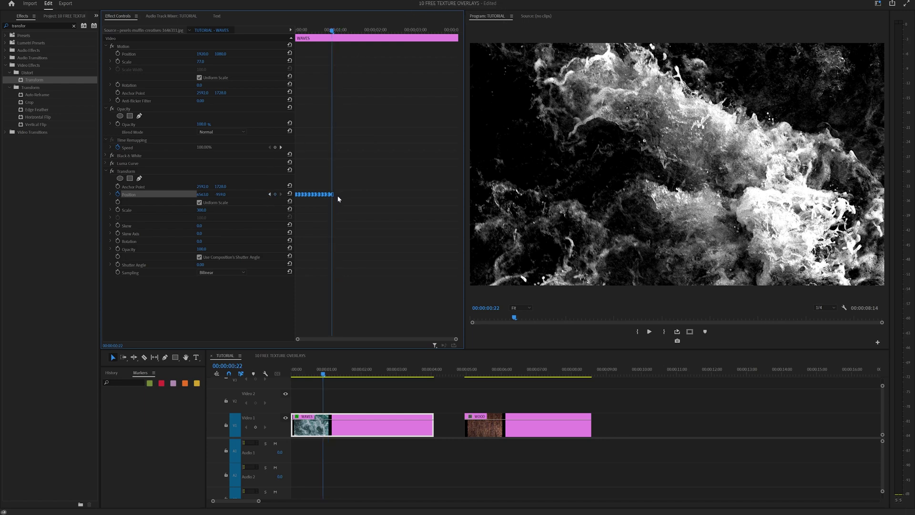
pyautogui.press('Right')
pyautogui.press('Right')
pyautogui.hotkey('ctrl', 'v')
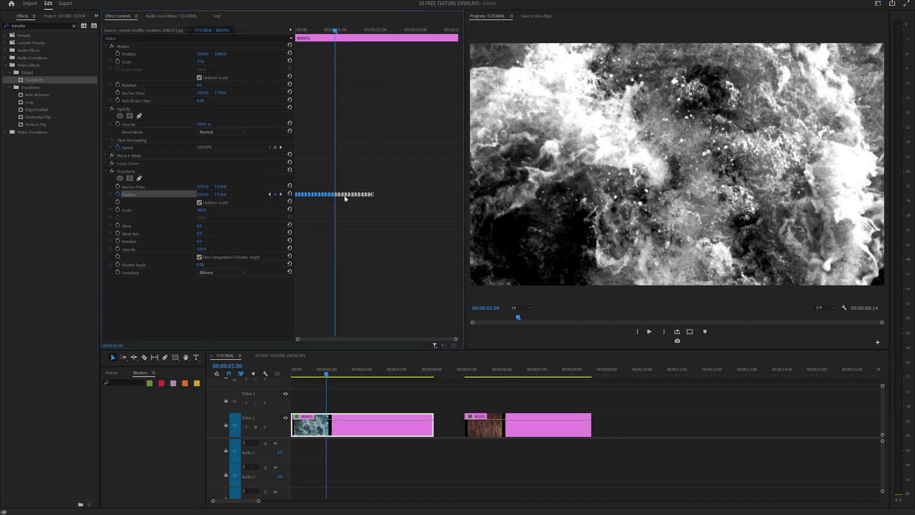
pyautogui.click(345, 199)
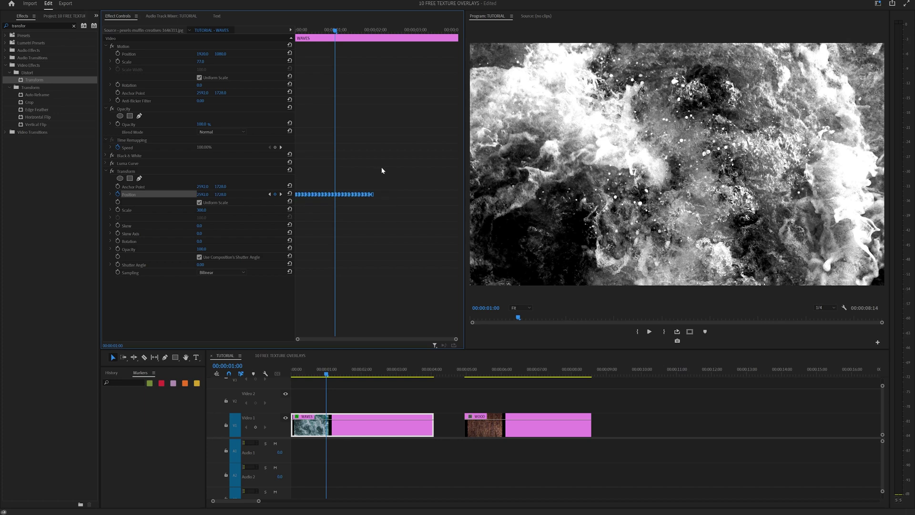
pyautogui.click(385, 29)
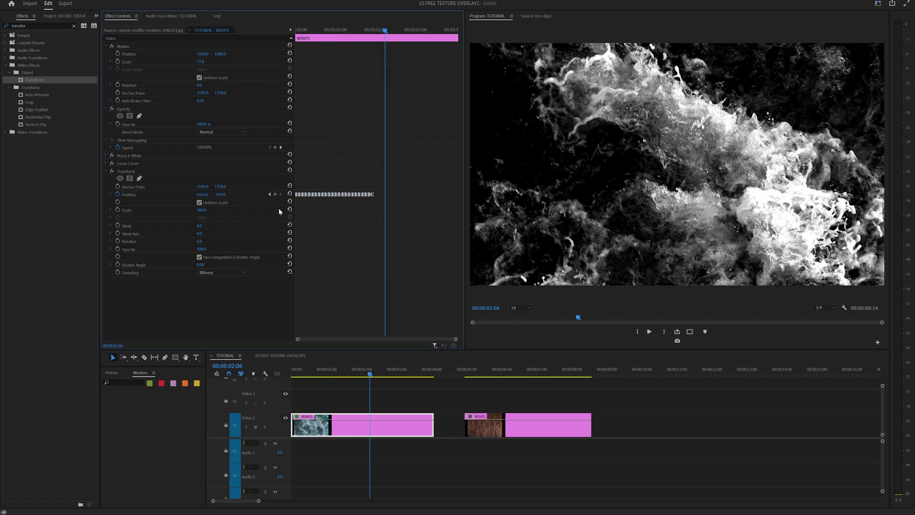
pyautogui.press('Right')
pyautogui.hotkey('ctrl', 'z')
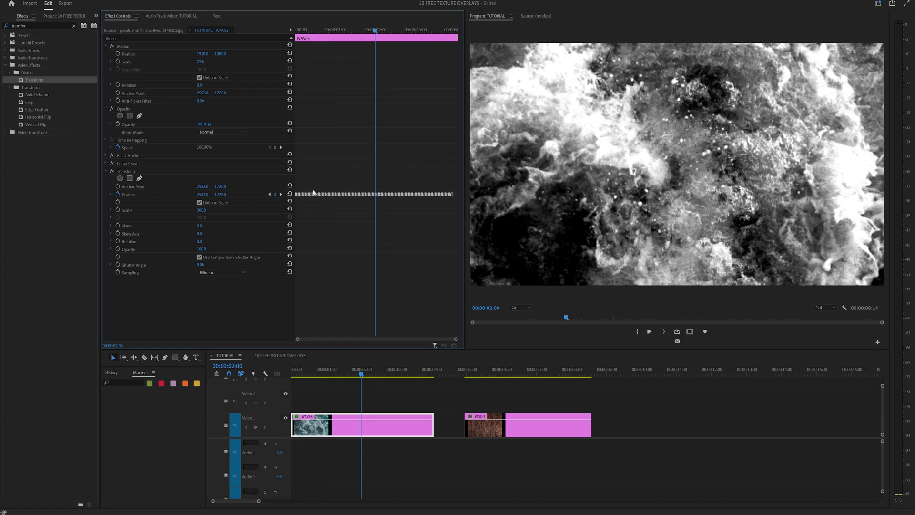
pyautogui.press('Down')
# Play the jittering WAVES clip back from the sequence start
pyautogui.click(270, 194)
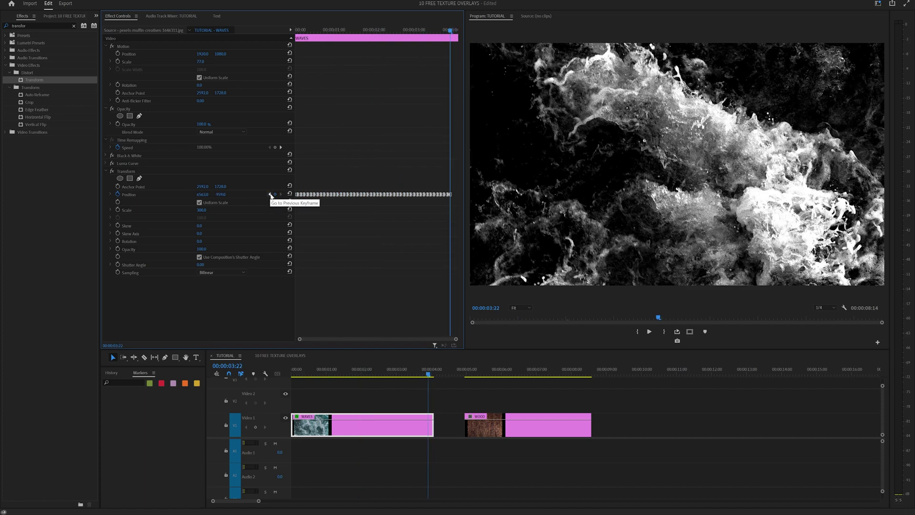
pyautogui.press('Right')
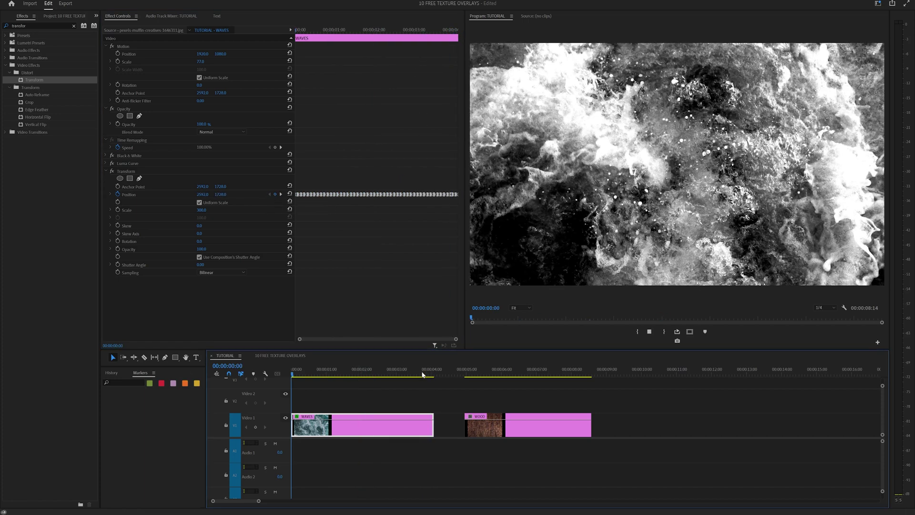
pyautogui.press('Up')
pyautogui.press('space')
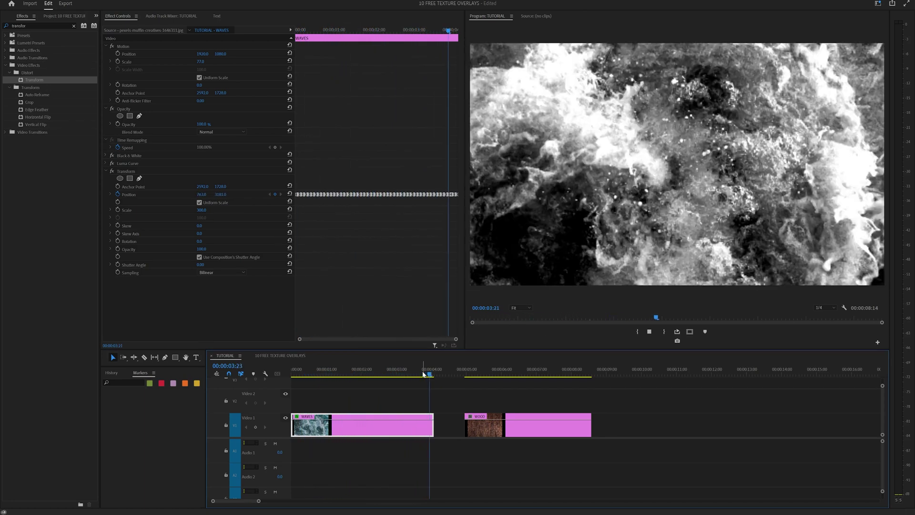
pyautogui.press('Up')
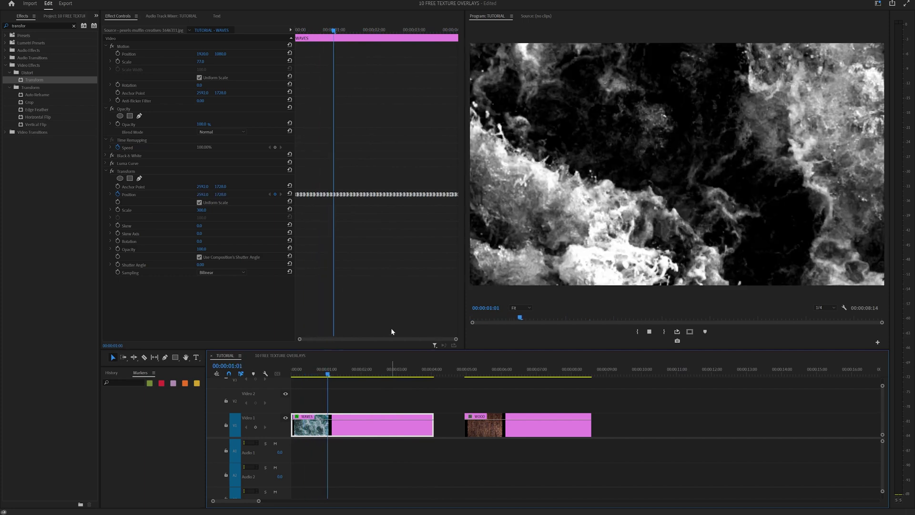
pyautogui.press('space')
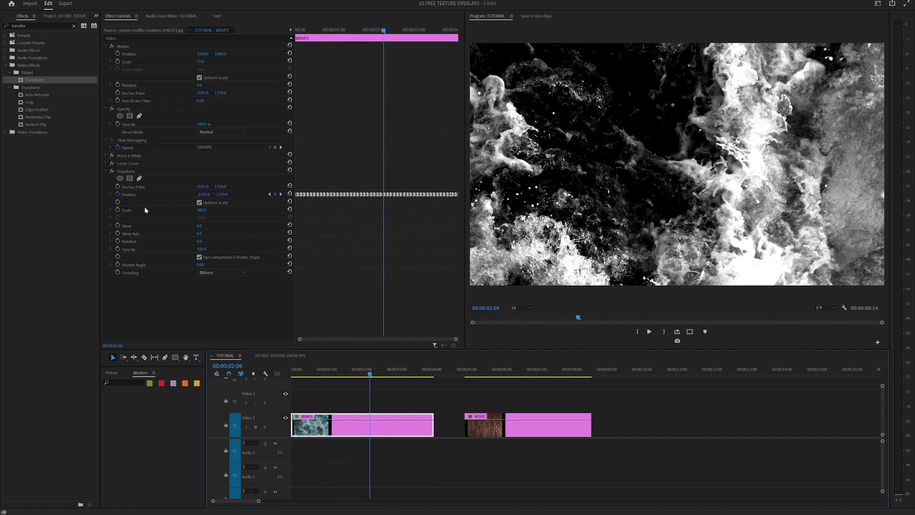
# Paste the Transform, Luma Curve and Black & White effects onto the WOOD clip and preview it
pyautogui.moveTo(135, 181); pyautogui.dragTo(143, 158)
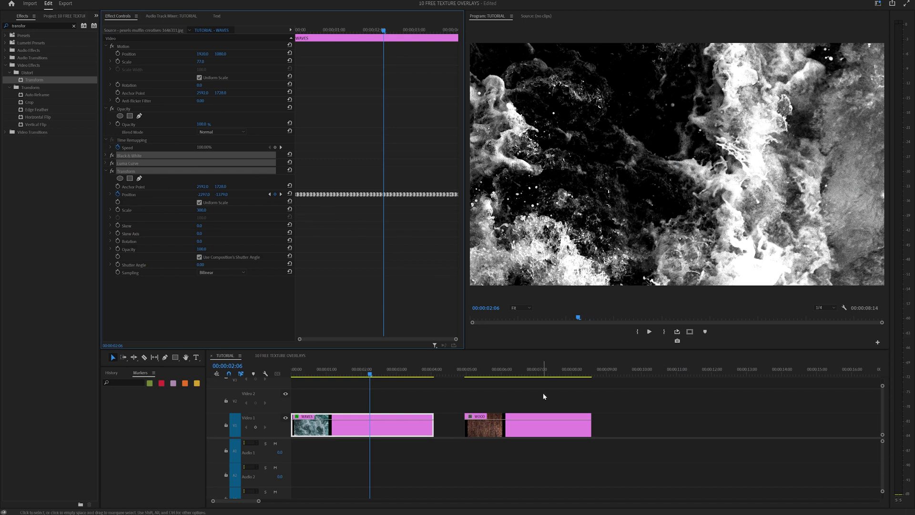
pyautogui.click(495, 430)
pyautogui.hotkey('ctrl', 'v')
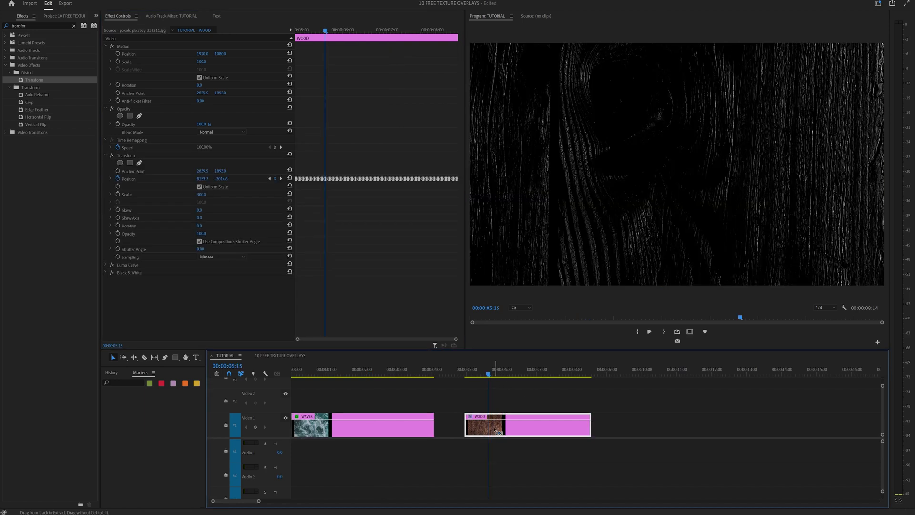
pyautogui.press('space')
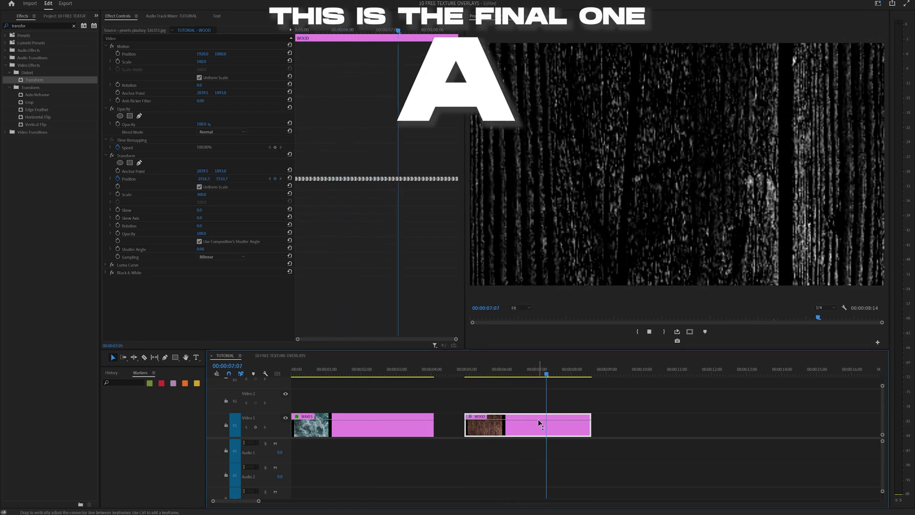
pyautogui.press('space')
# Adjust the black point of the WOOD clip's Luma Curve
pyautogui.click(106, 265)
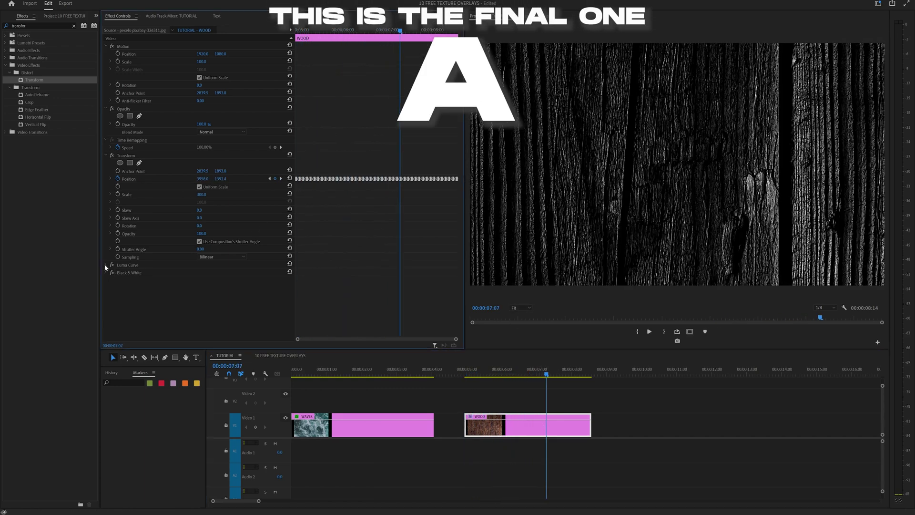
pyautogui.scroll(-5, 148, 242)
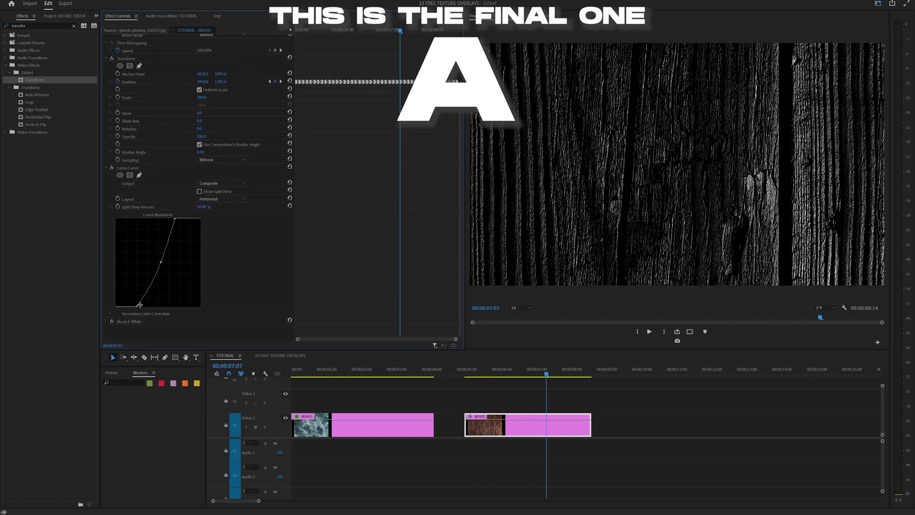
pyautogui.moveTo(136, 306)
pyautogui.mouseDown()
pyautogui.moveTo(118, 306)
pyautogui.moveTo(137, 306)
pyautogui.mouseUp()
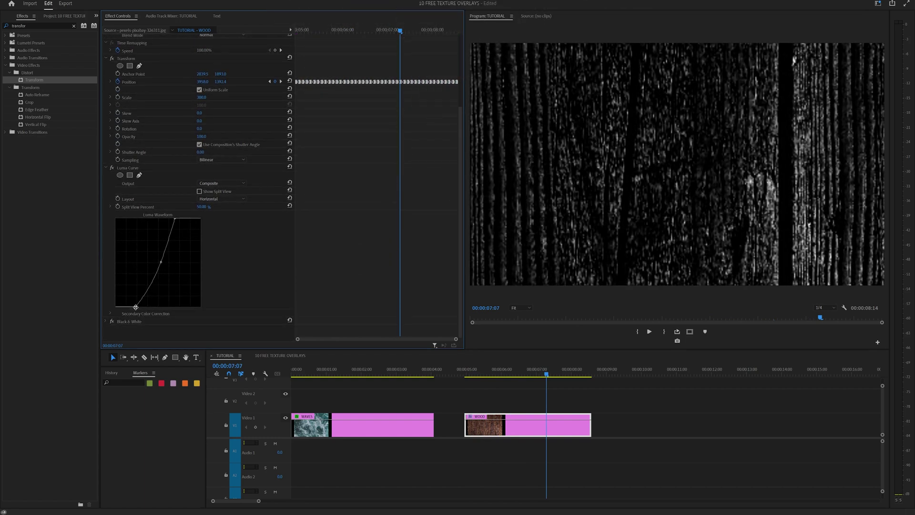
pyautogui.moveTo(161, 262); pyautogui.dragTo(160, 261)
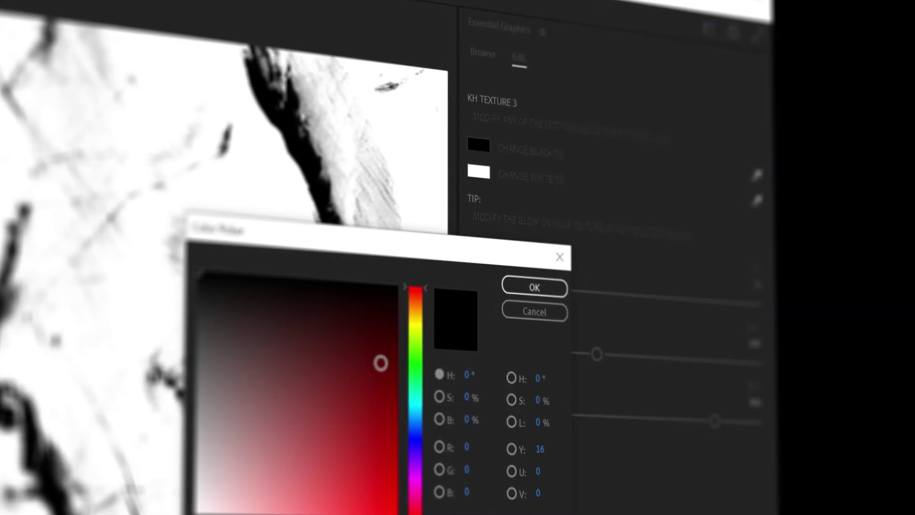
# Set KH TEXTURE 3's black to pure red, raise the glow intensity, and make white dark grey
pyautogui.moveTo(380, 362); pyautogui.dragTo(399, 279)
pyautogui.click(526, 287)
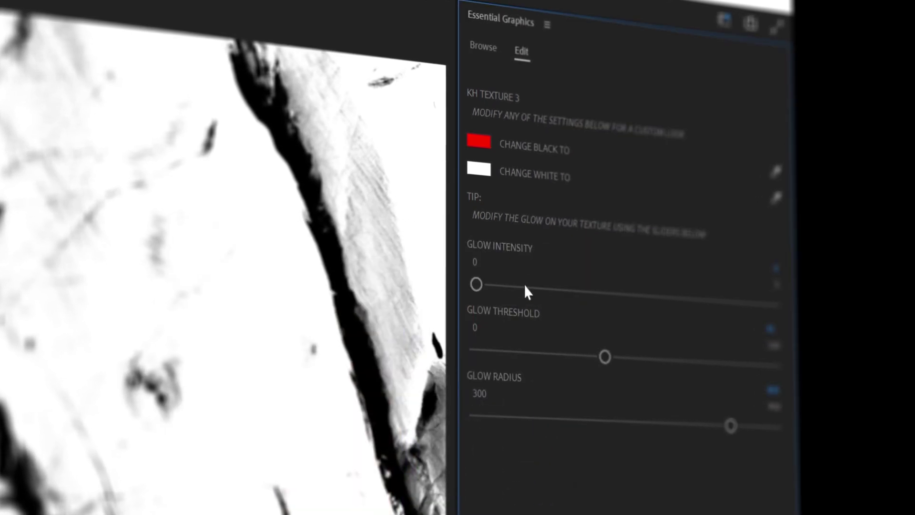
pyautogui.moveTo(476, 284); pyautogui.dragTo(530, 287)
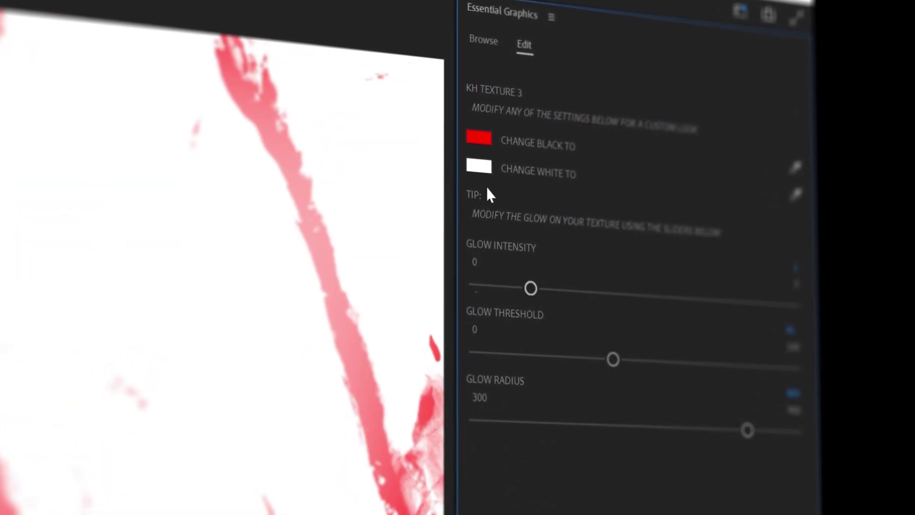
pyautogui.click(481, 168)
pyautogui.moveTo(283, 409)
pyautogui.mouseDown()
pyautogui.moveTo(208, 351)
pyautogui.moveTo(180, 363)
pyautogui.moveTo(138, 358)
pyautogui.mouseUp()
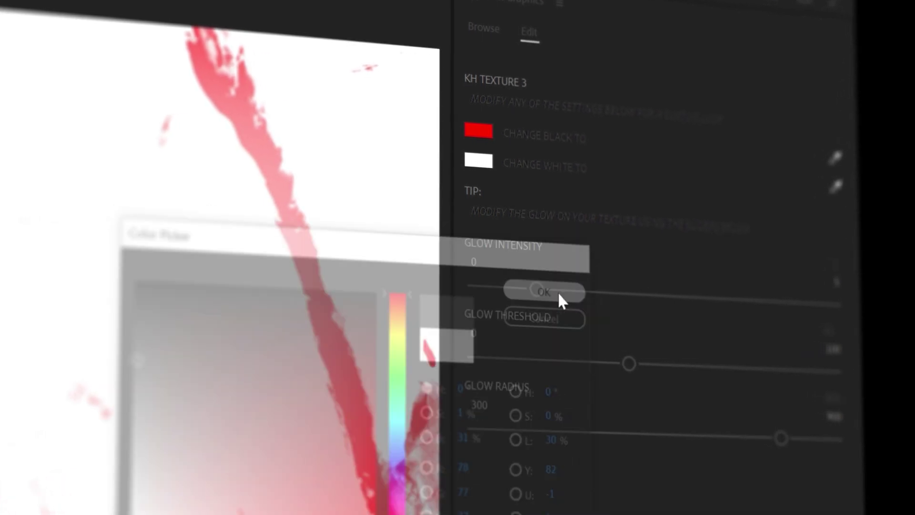
pyautogui.click(543, 292)
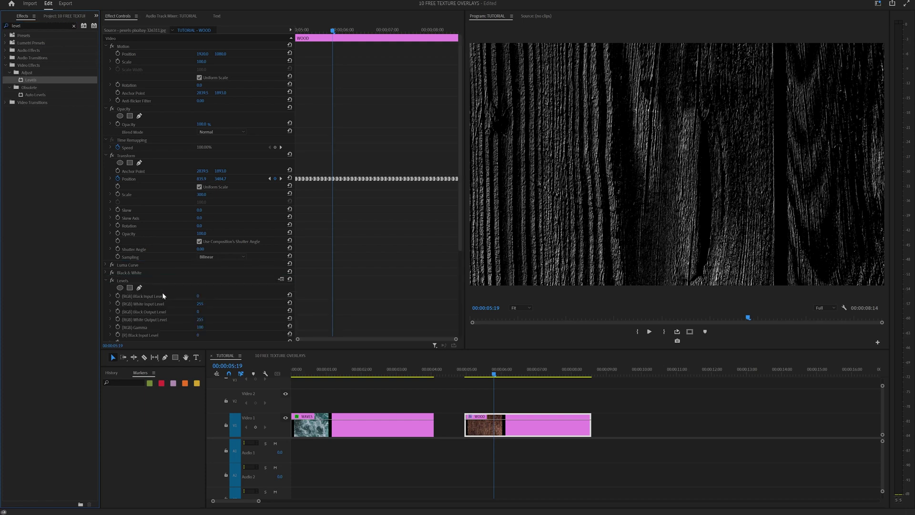
# Set the WOOD clip's Levels (G) White Output Level to 75 and lower the (RGB) White Output Level
pyautogui.scroll(-4, 162, 293)
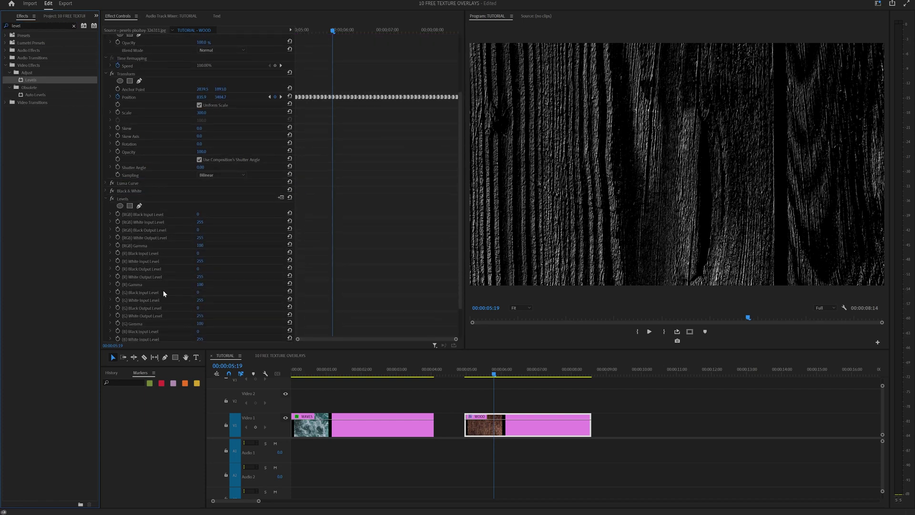
pyautogui.scroll(-2, 164, 293)
pyautogui.moveTo(199, 275); pyautogui.dragTo(114, 275)
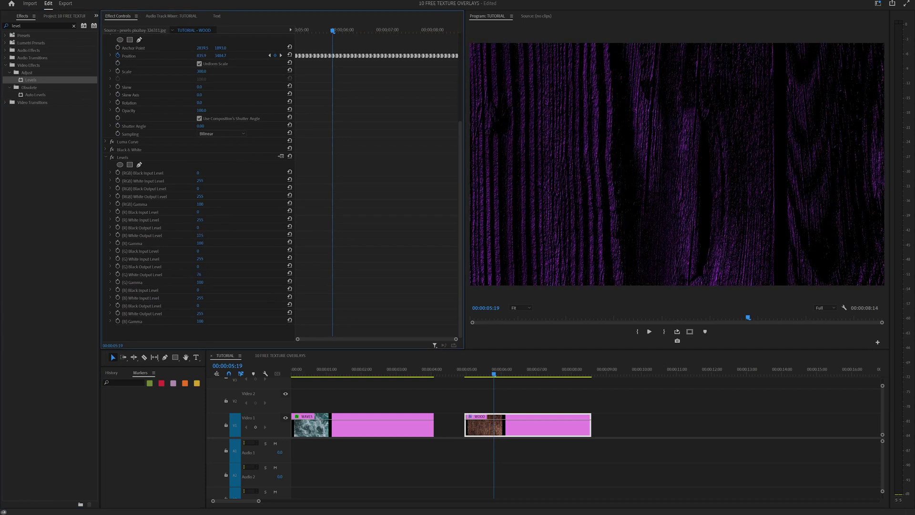
pyautogui.moveTo(200, 199); pyautogui.dragTo(188, 199)
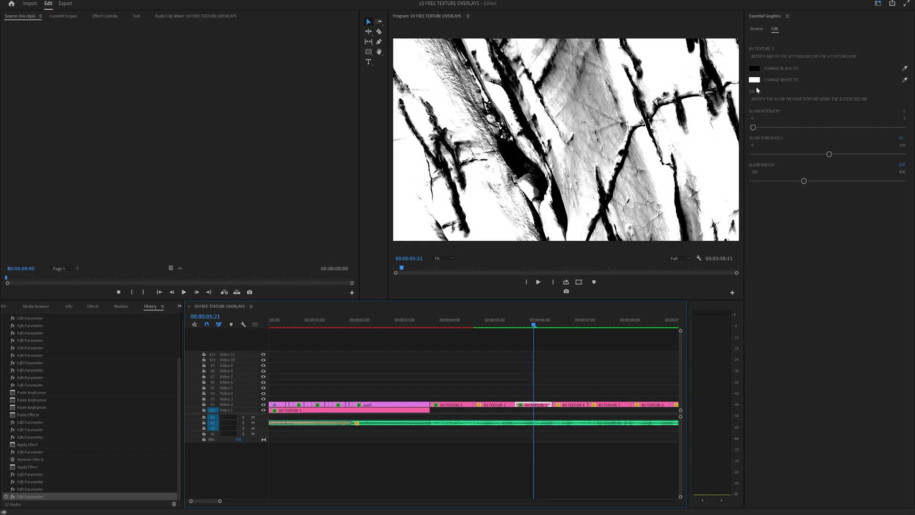
# Recolour KH TEXTURE 3's black areas to red, reverting a mistaken red white change
pyautogui.click(755, 81)
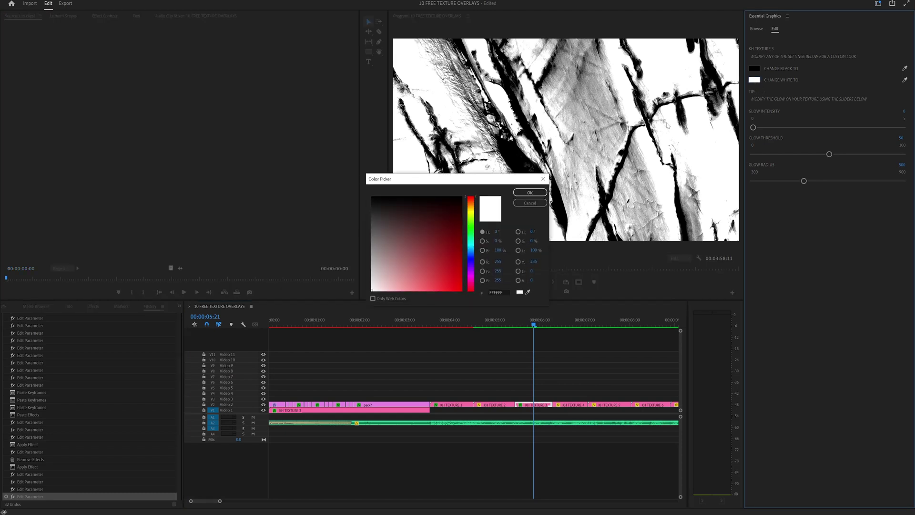
pyautogui.click(463, 283)
pyautogui.click(527, 192)
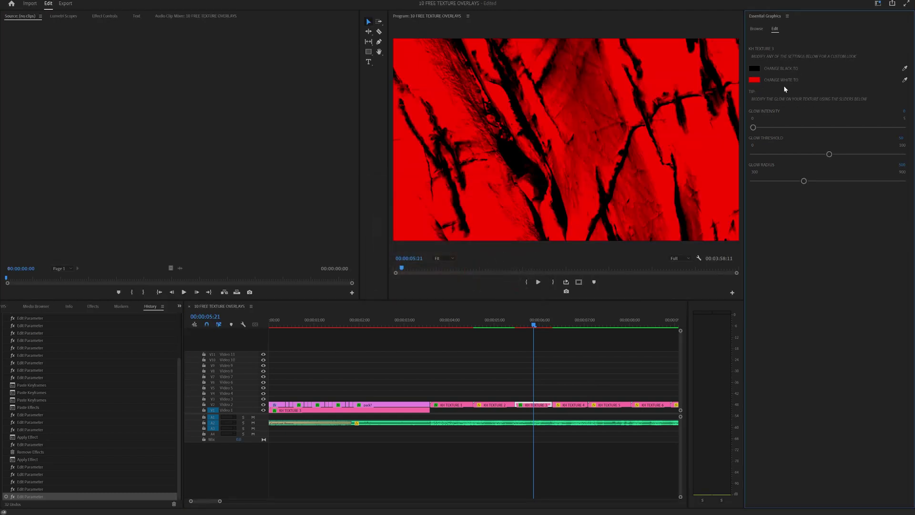
pyautogui.hotkey('ctrl', 'z')
pyautogui.click(754, 68)
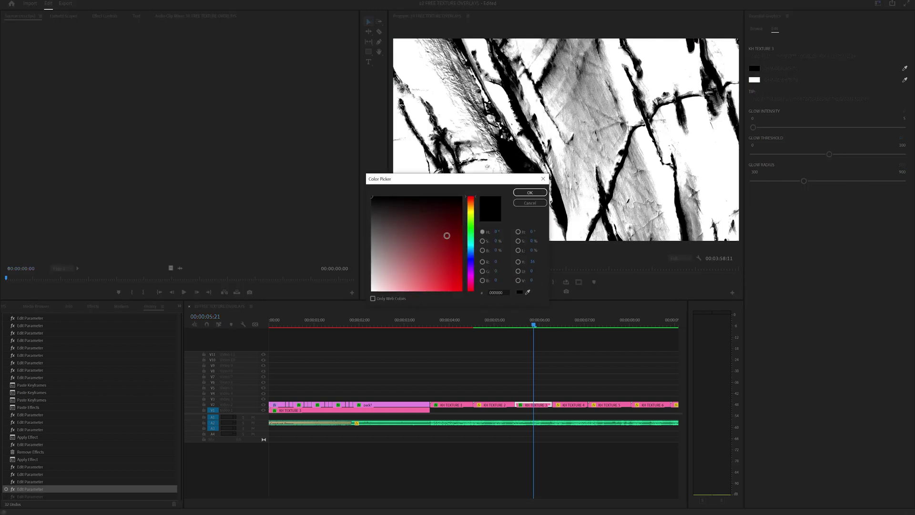
pyautogui.click(530, 193)
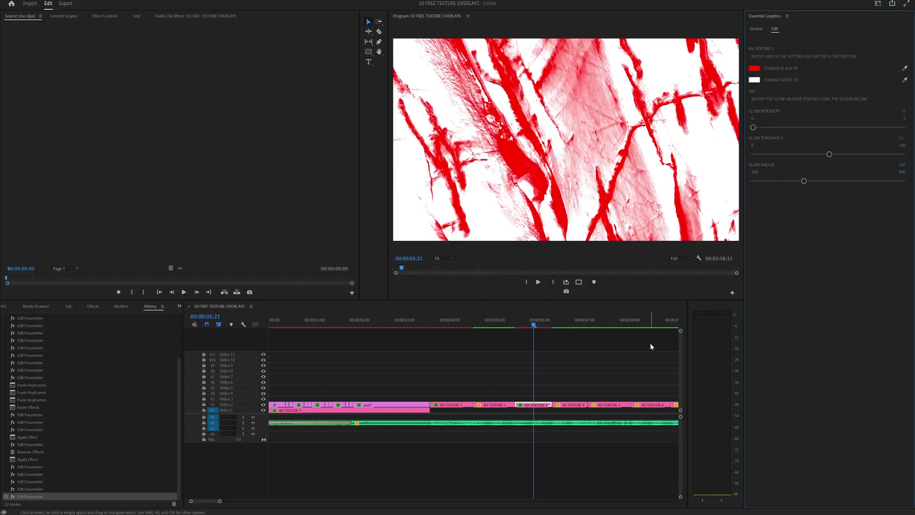
# Deselect the clip and play the sequence from 00:00:04:04
pyautogui.click(596, 388)
pyautogui.click(458, 323)
pyautogui.press('space')
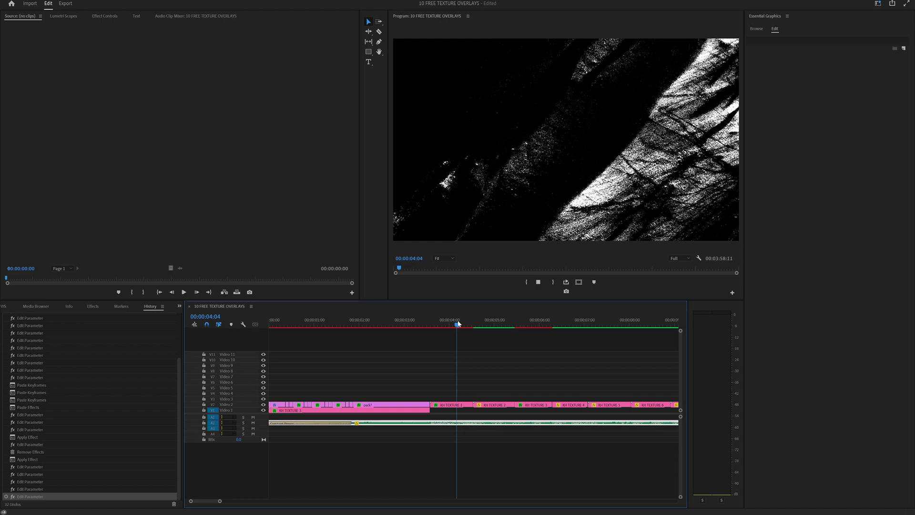